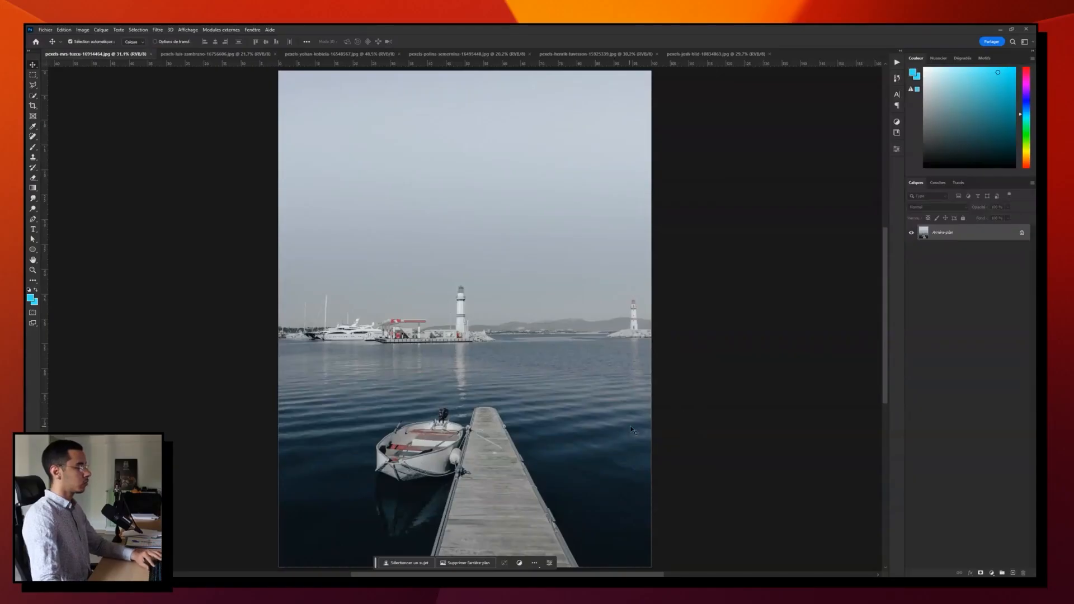
Step: Look through the six open photos, ending with the car on the street, and return to the harbour photo
scroll(655, 431, "down", 5)
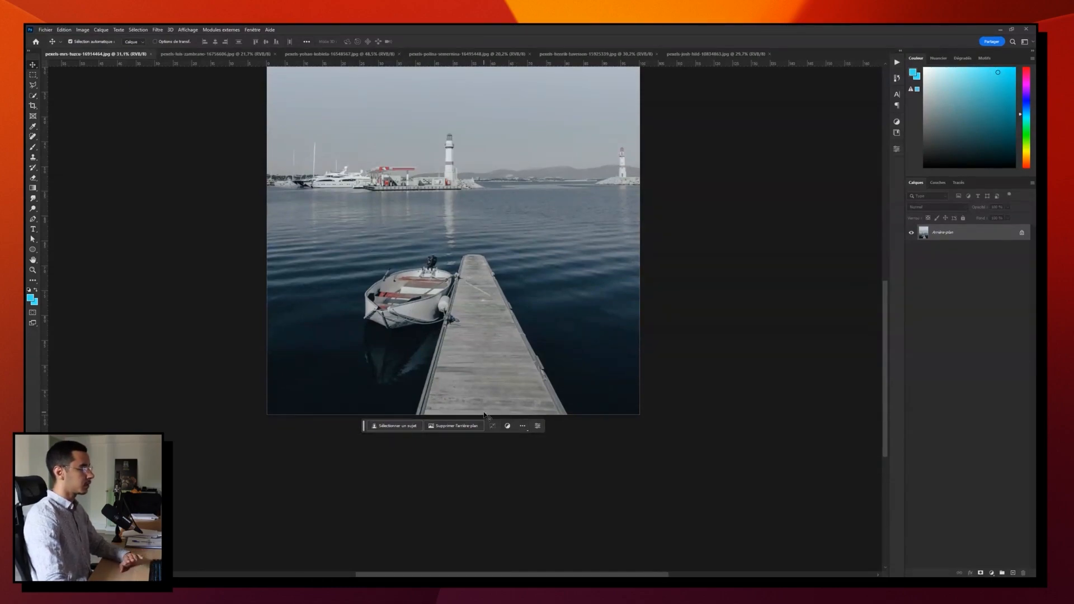
key("ctrl+0")
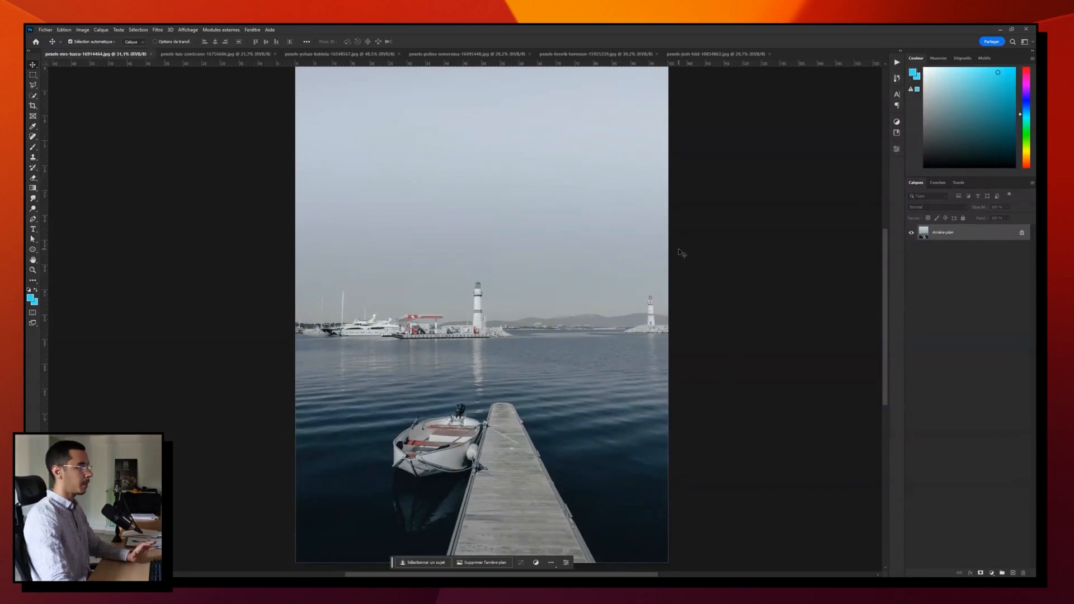
left_click(241, 54)
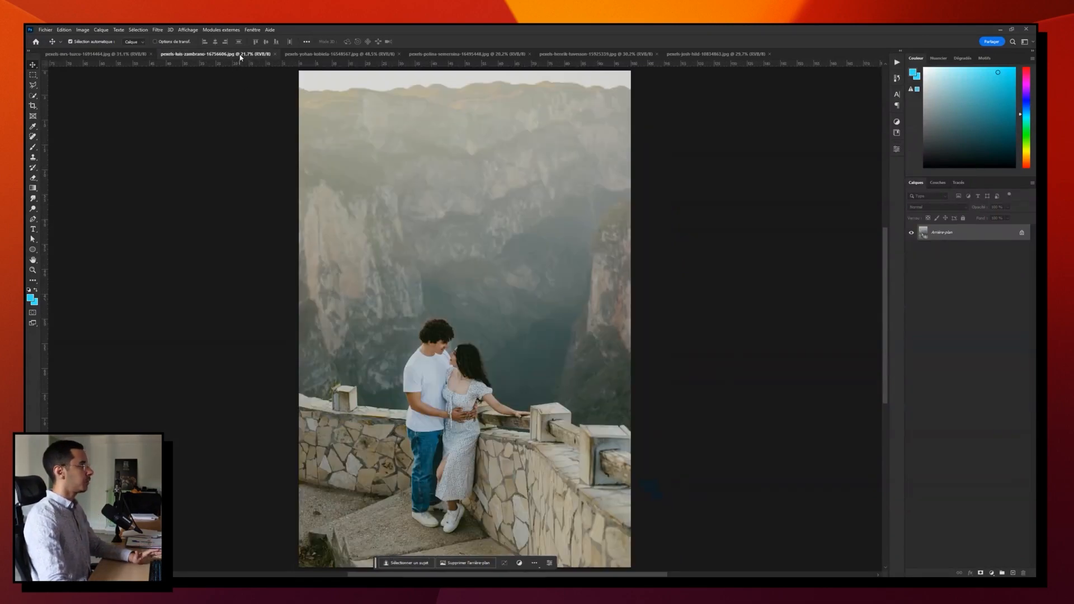
left_click(320, 54)
left_click(469, 54)
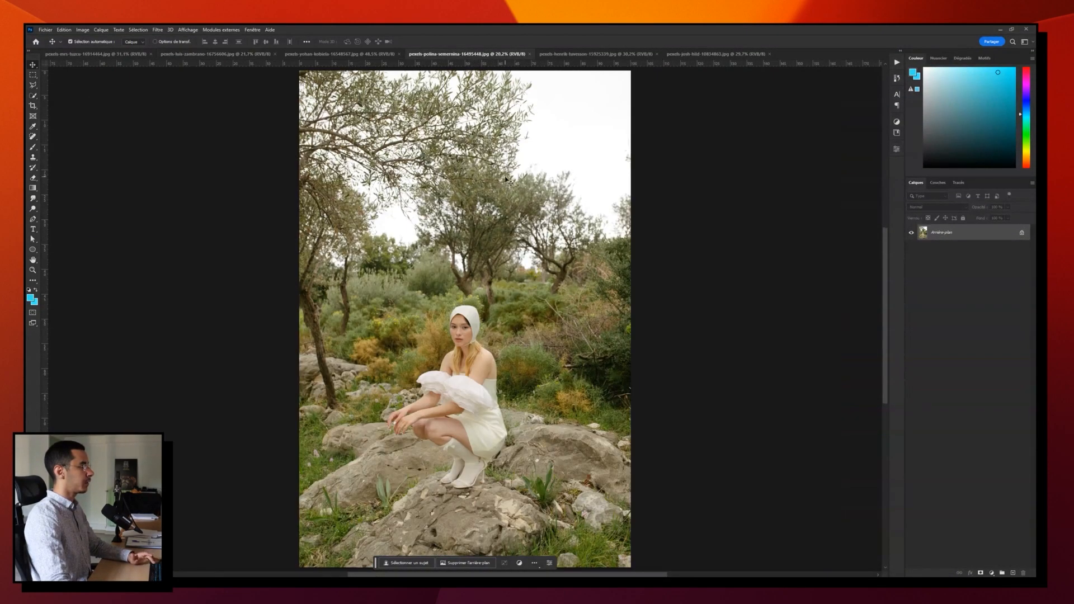
key("ctrl+Tab")
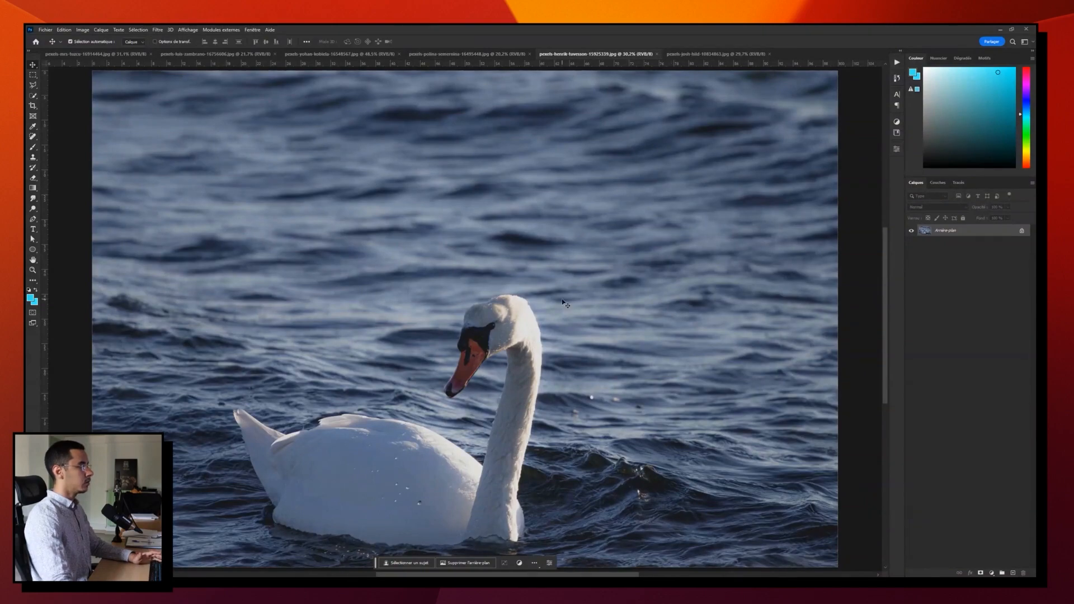
left_click(708, 56)
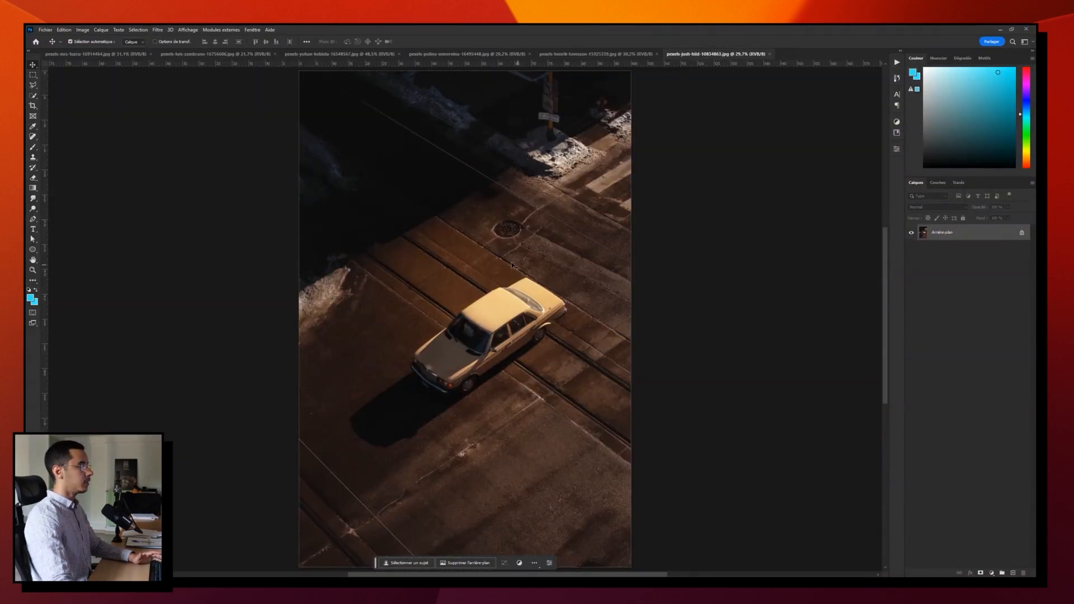
left_click(100, 56)
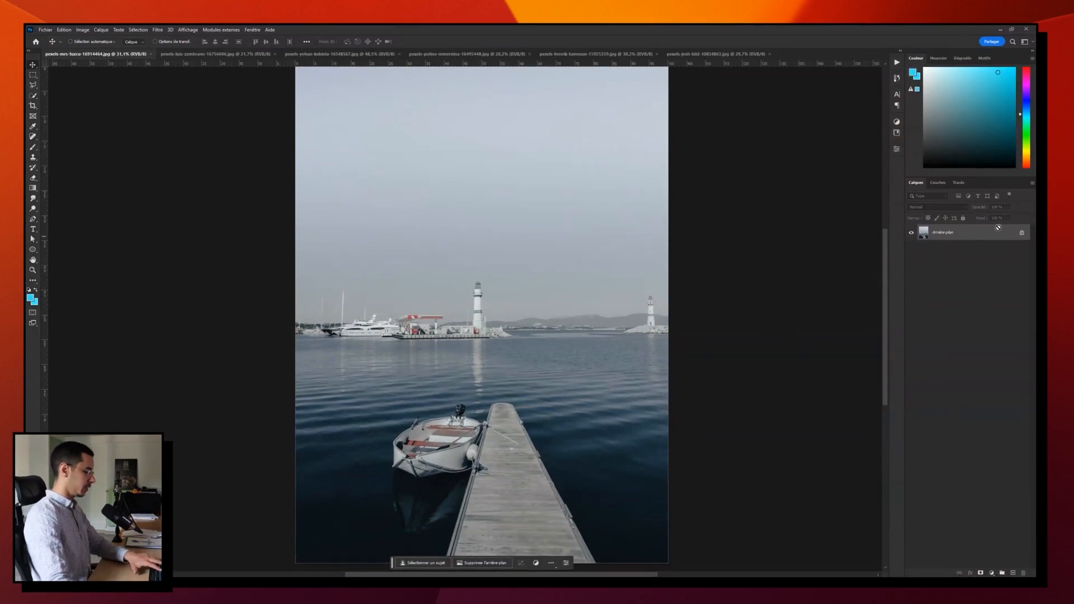
Step: Duplicate the background layer in each of the six open photos
key("ctrl+j")
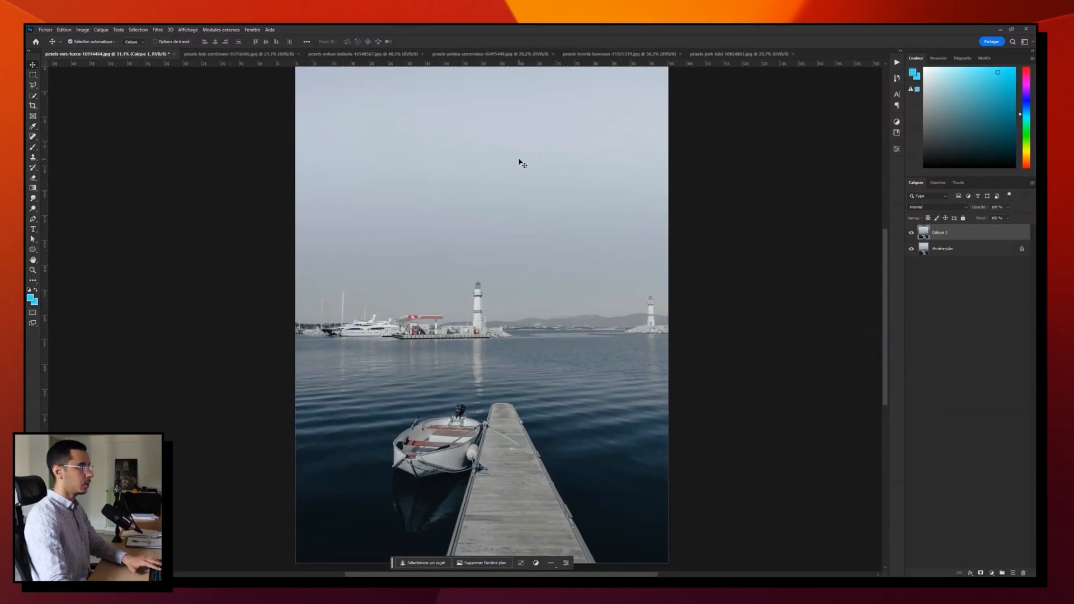
left_click(208, 54)
key("ctrl+j")
left_click(384, 56)
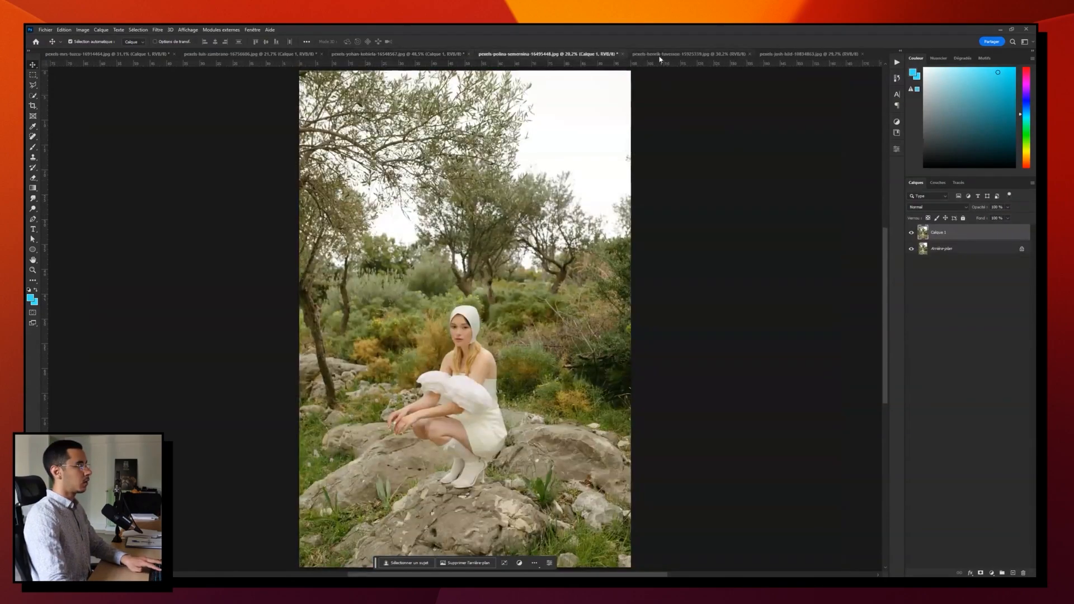
left_click(660, 56)
key("ctrl+j")
left_click(809, 53)
key("ctrl+j")
Step: Hide the original background layer in the open photos and return to the harbour photo
key("ctrl+shift+Tab")
key("ctrl+shift+Tab")
key("ctrl+shift+Tab")
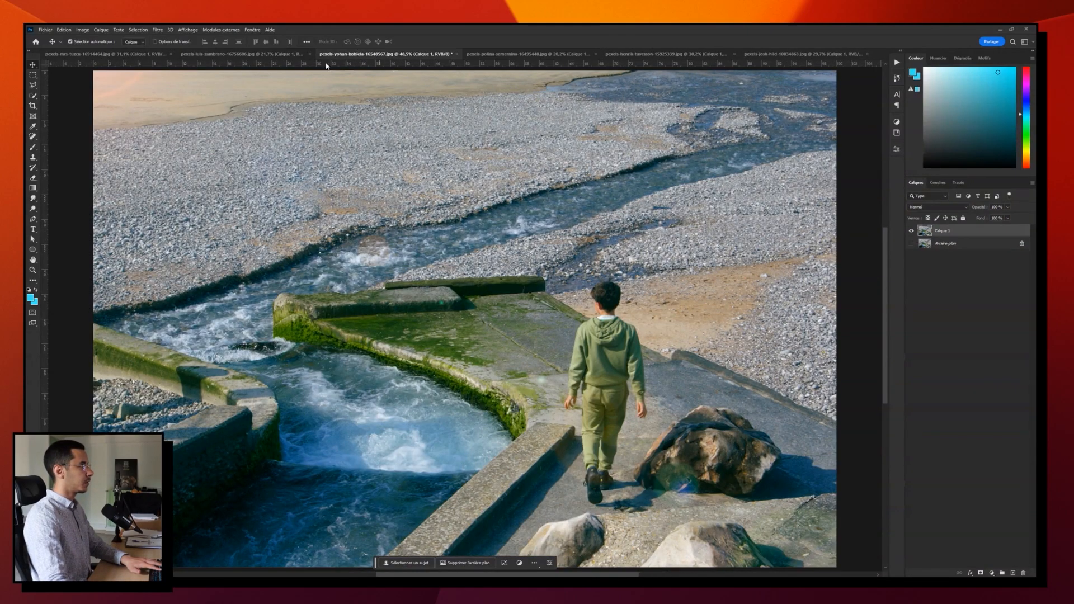
key("ctrl+shift+Tab")
left_click(143, 57)
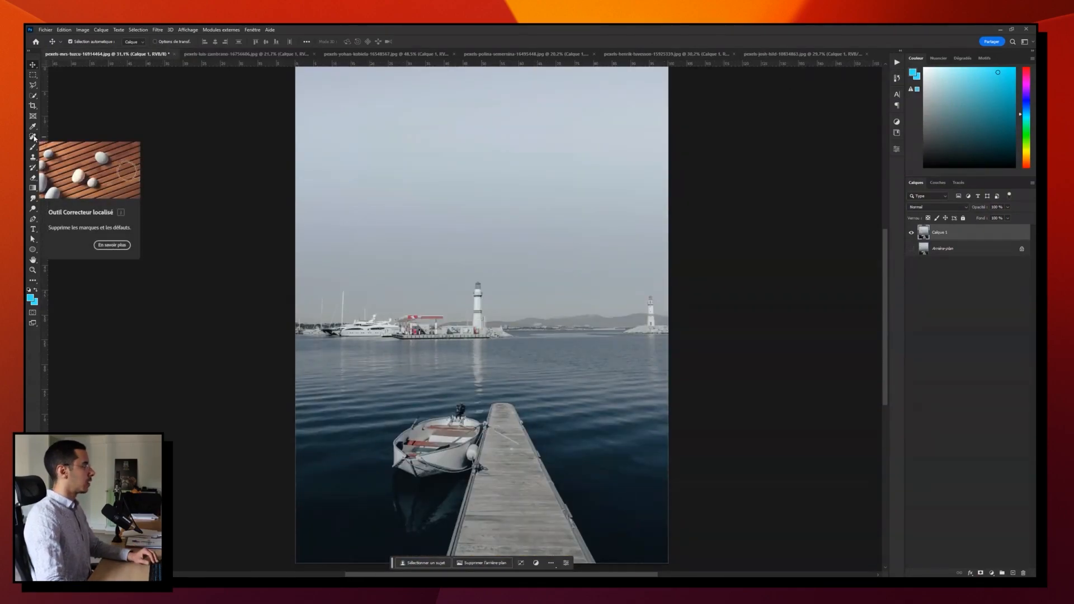
Step: Choose the Remove tool from the healing tools group, cycling through the group's other tools and back to it
left_click(34, 138)
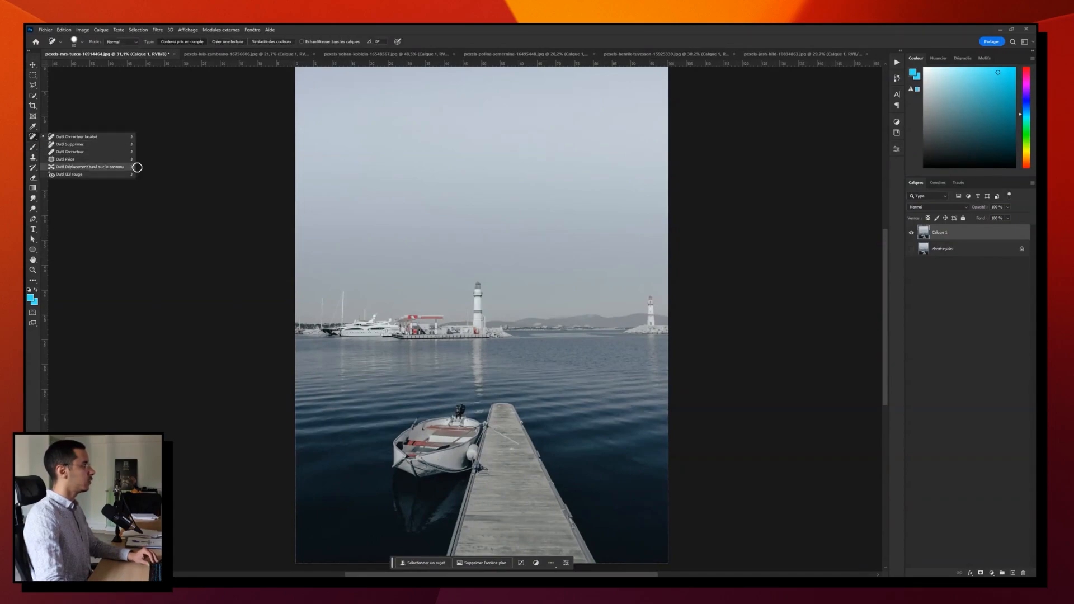
left_click(115, 144)
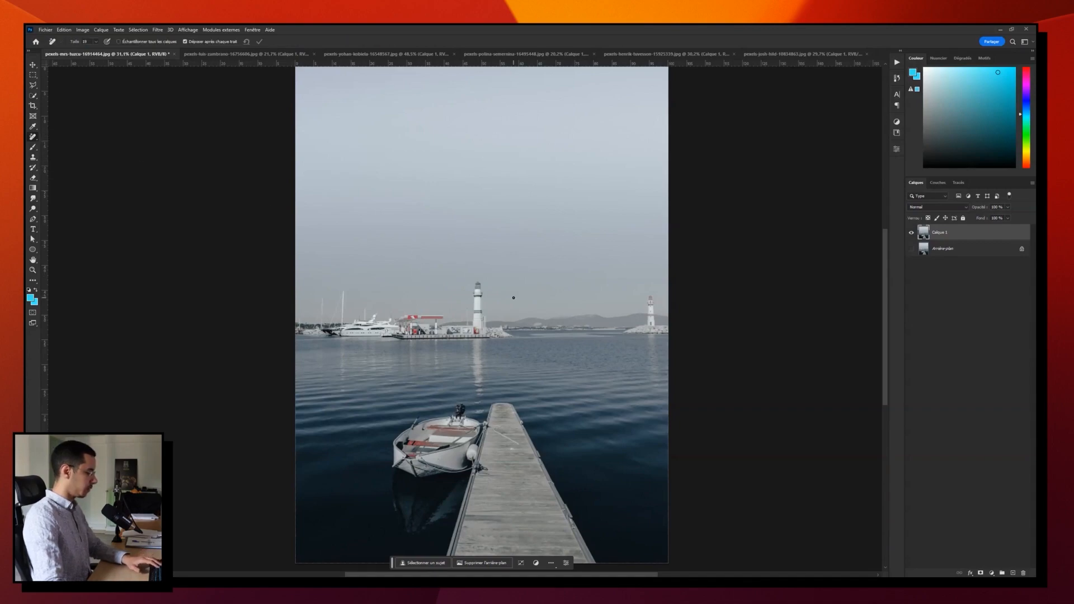
key("shift+j")
key("shift+j")
key("shift+j")
key("shift+j")
key("shift+j")
key("shift+j")
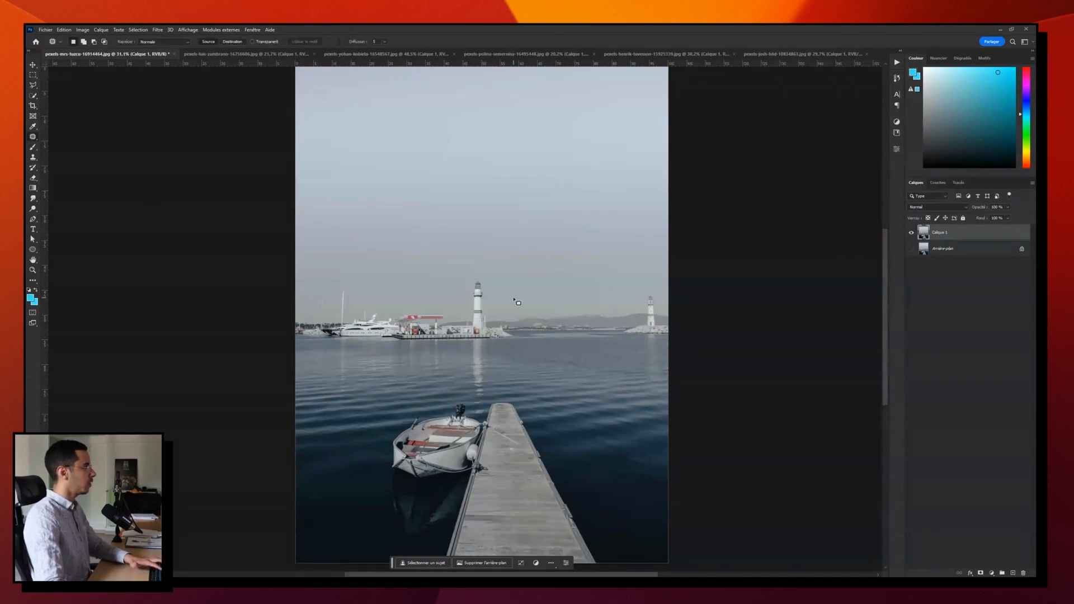
key("shift+j")
key("shift+j")
key("shift+j")
key("shift+j")
key("shift+j")
key("shift+j")
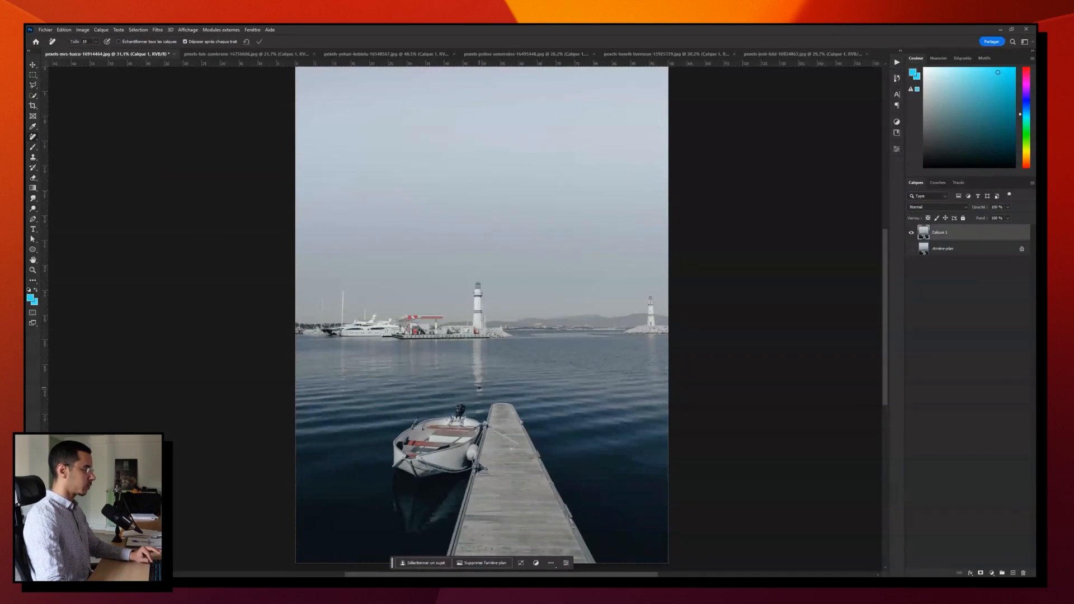
Step: Enlarge the Remove tool brush to about 300 and remove the boat and the wooden pier from the harbour photo
right_click(428, 411, "alt")
left_click_drag(432, 415, 419, 412)
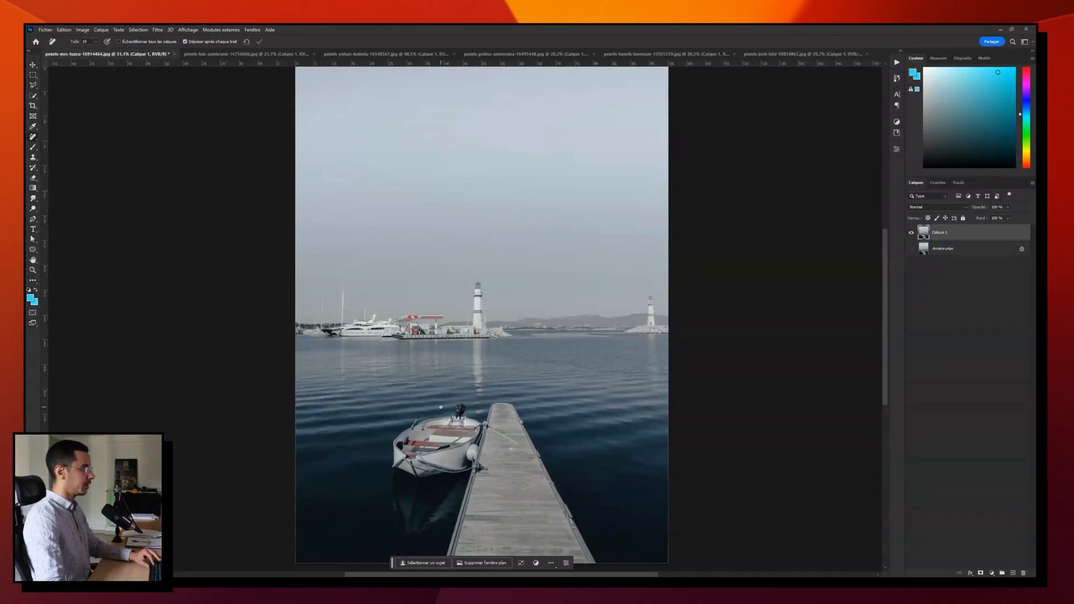
mouse_move(447, 415)
left_mouse_down()
mouse_move(491, 431)
mouse_move(620, 438)
mouse_move(469, 440)
mouse_move(454, 452)
mouse_move(525, 471)
mouse_move(420, 453)
mouse_move(432, 452)
left_mouse_up()
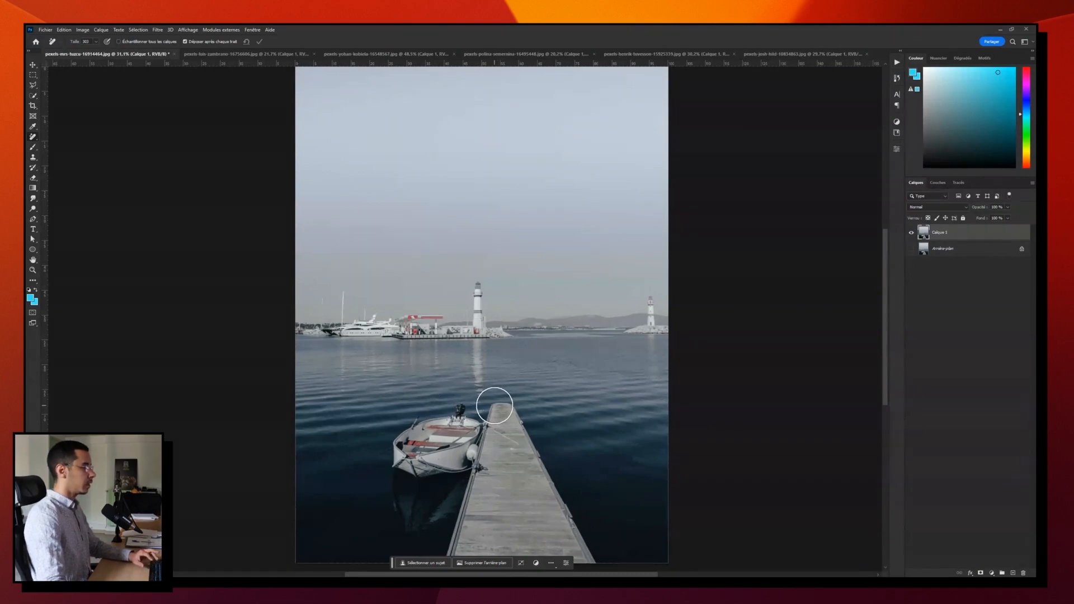
scroll(510, 391, "down", 3)
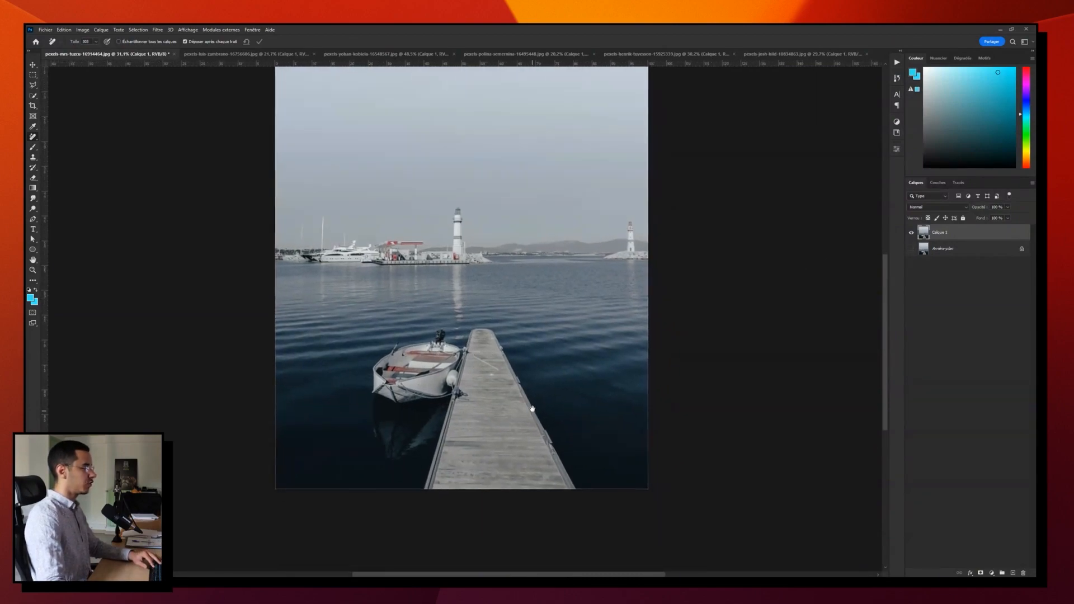
mouse_move(491, 319)
left_mouse_down()
mouse_move(510, 416)
mouse_move(558, 486)
mouse_move(481, 330)
mouse_move(435, 476)
mouse_move(444, 490)
mouse_move(532, 481)
mouse_move(496, 402)
mouse_move(499, 476)
mouse_move(475, 414)
mouse_move(397, 444)
mouse_move(378, 398)
mouse_move(441, 391)
mouse_move(393, 410)
mouse_move(381, 366)
mouse_move(443, 338)
mouse_move(460, 352)
mouse_move(415, 390)
left_mouse_up()
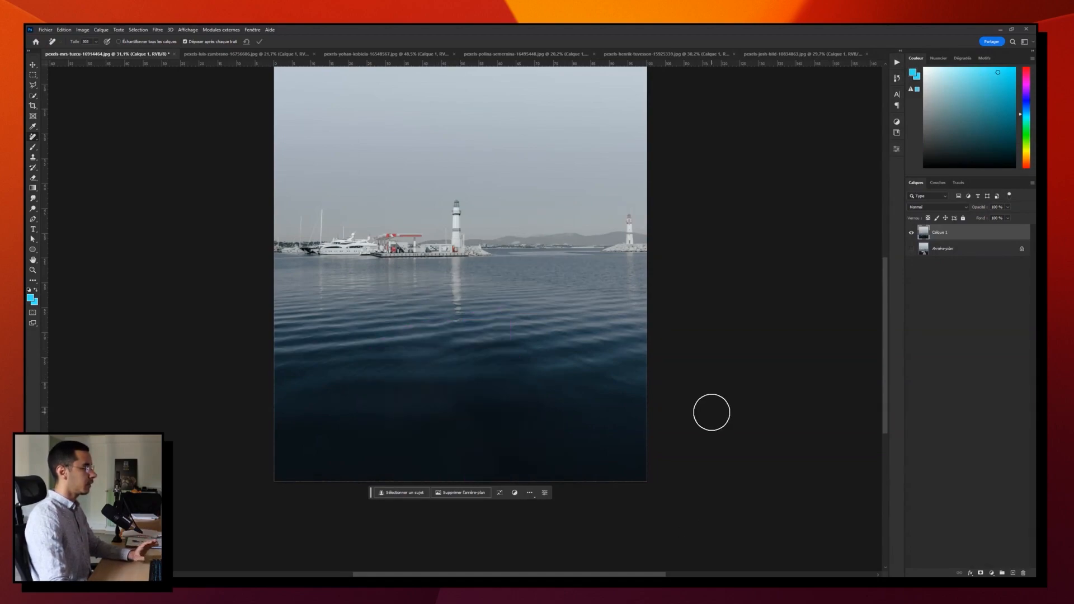
Step: Remove the traces left in the dark water where the boat and pier stood, using a larger brush
scroll(551, 381, "down", 5)
scroll(520, 411, "up", 6)
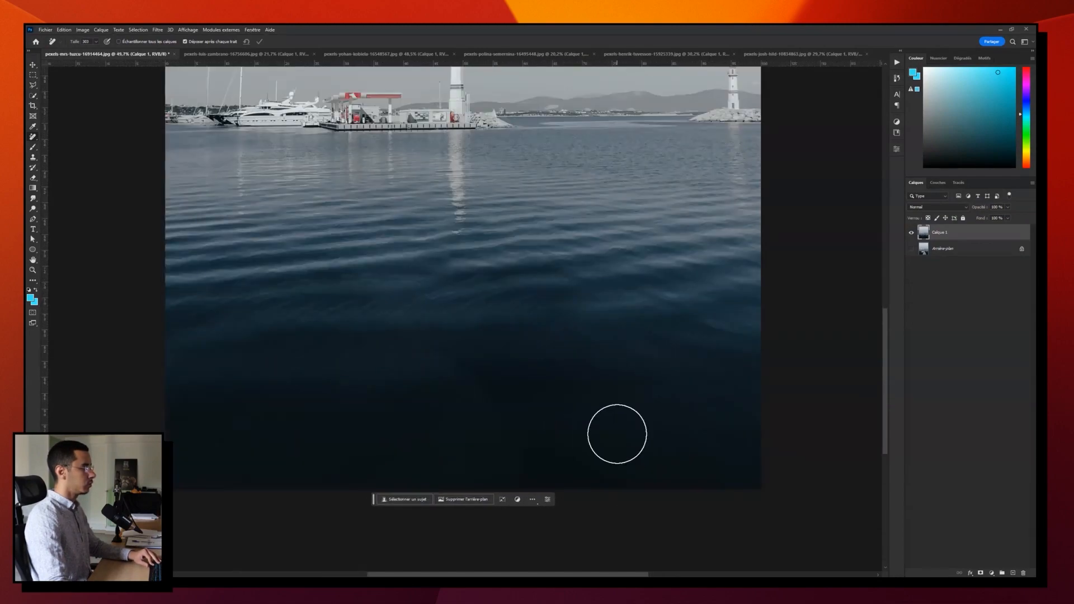
key("bracketright")
mouse_move(392, 363)
left_mouse_down()
mouse_move(517, 447)
mouse_move(516, 495)
left_mouse_up()
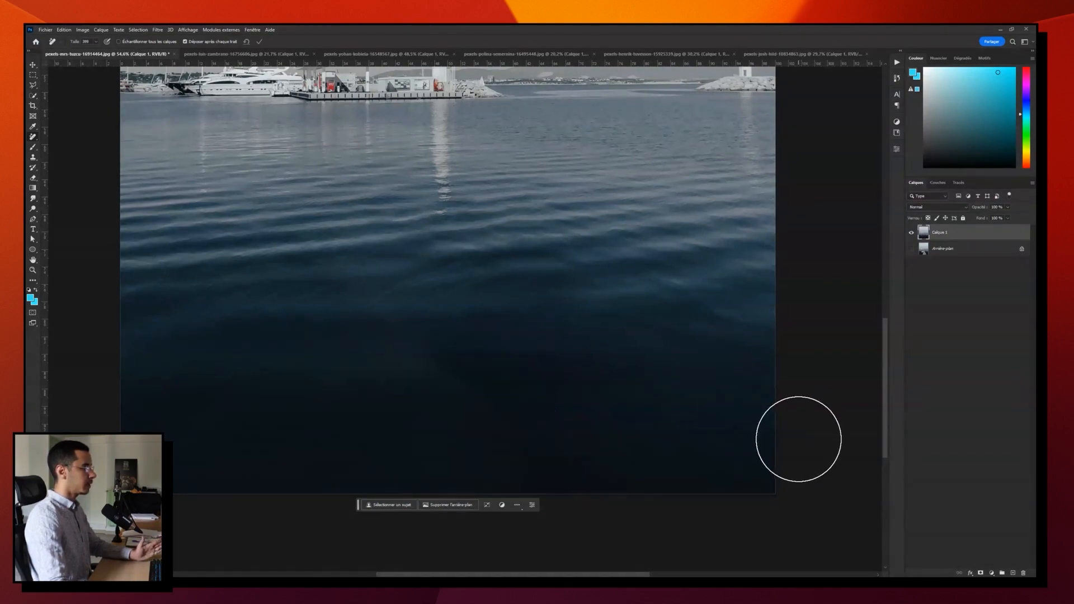
Step: Remove the small distant lighthouse and its rocky base at the photo's edge with the Remove tool
scroll(649, 403, "down", 3)
scroll(649, 403, "down", 1)
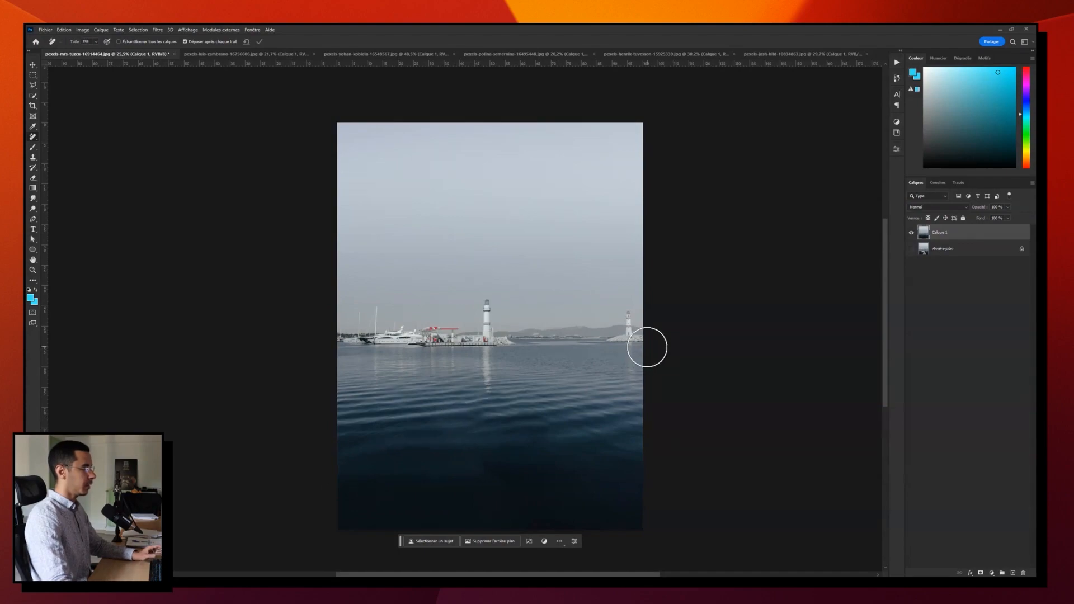
mouse_move(604, 343)
left_mouse_down()
mouse_move(635, 300)
mouse_move(634, 317)
mouse_move(585, 322)
mouse_move(682, 320)
left_mouse_up()
scroll(623, 343, "up", 5)
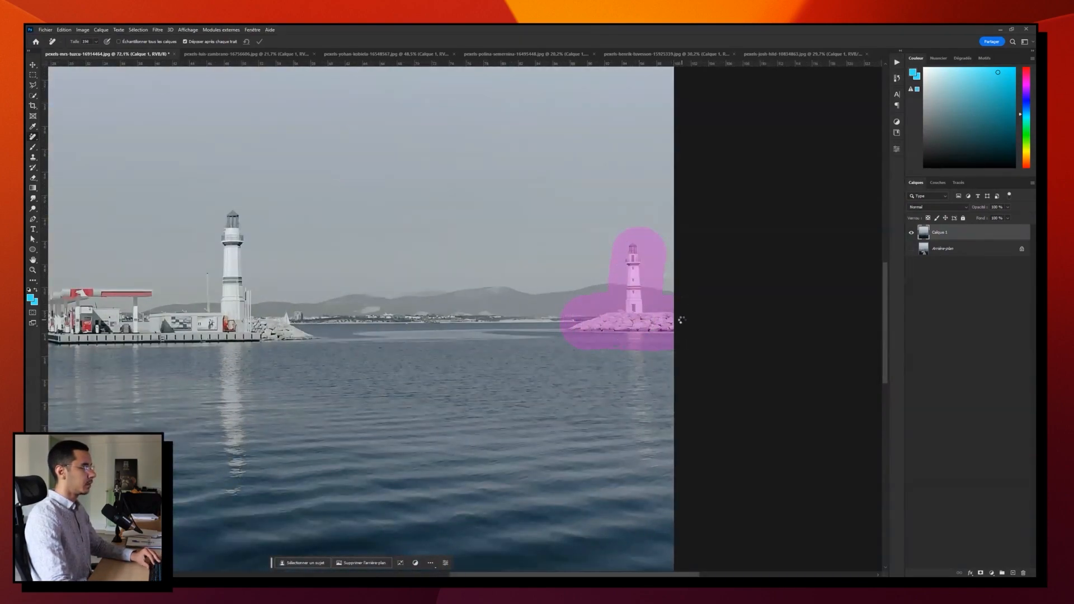
Step: Try to remove the yachts, fuel station and tall lighthouse along the horizon, and undo the removal
left_click_drag(380, 377, 606, 368)
mouse_move(494, 350)
left_mouse_down()
mouse_move(662, 358)
mouse_move(629, 358)
left_mouse_up()
mouse_move(597, 212)
left_mouse_down()
mouse_move(598, 314)
mouse_move(618, 330)
mouse_move(663, 332)
mouse_move(497, 326)
mouse_move(517, 307)
mouse_move(511, 297)
mouse_move(422, 297)
mouse_move(475, 323)
mouse_move(407, 322)
mouse_move(394, 316)
mouse_move(393, 295)
mouse_move(387, 315)
mouse_move(342, 318)
mouse_move(351, 290)
mouse_move(325, 322)
mouse_move(155, 312)
mouse_move(276, 318)
mouse_move(285, 240)
mouse_move(236, 320)
mouse_move(231, 251)
mouse_move(229, 297)
left_mouse_up()
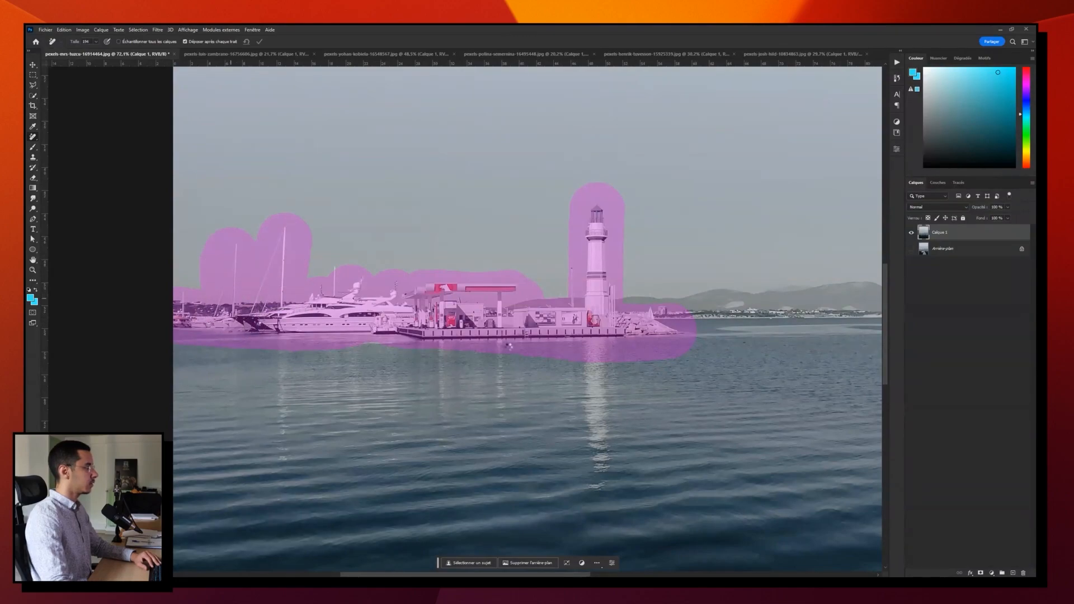
scroll(476, 386, "down", 6)
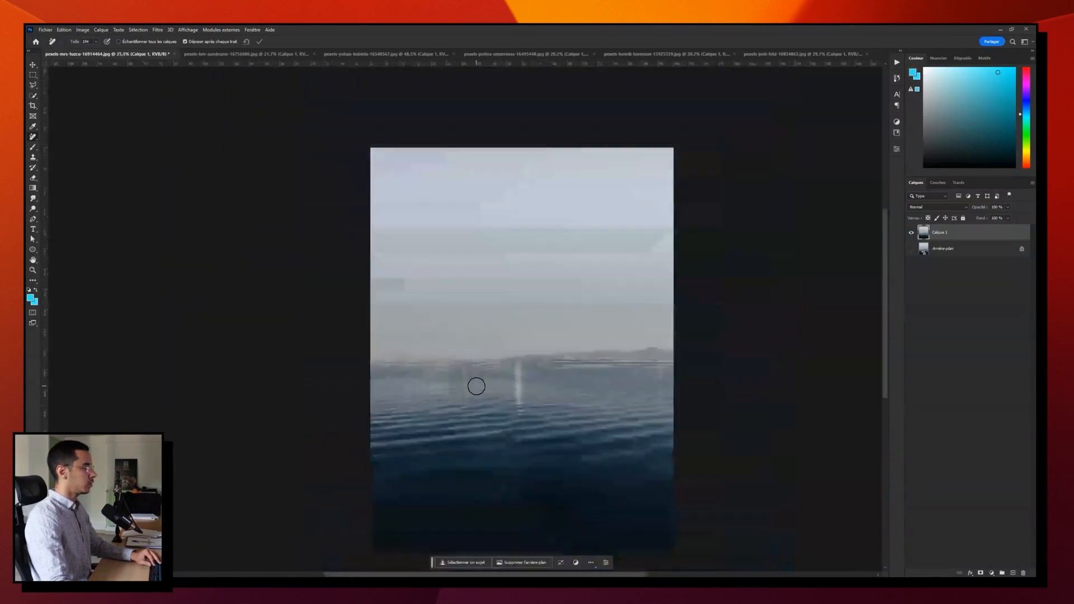
scroll(393, 374, "up", 3)
scroll(414, 374, "up", 6)
key("ctrl+z")
left_click_drag(615, 386, 311, 327)
scroll(311, 327, "down", 5)
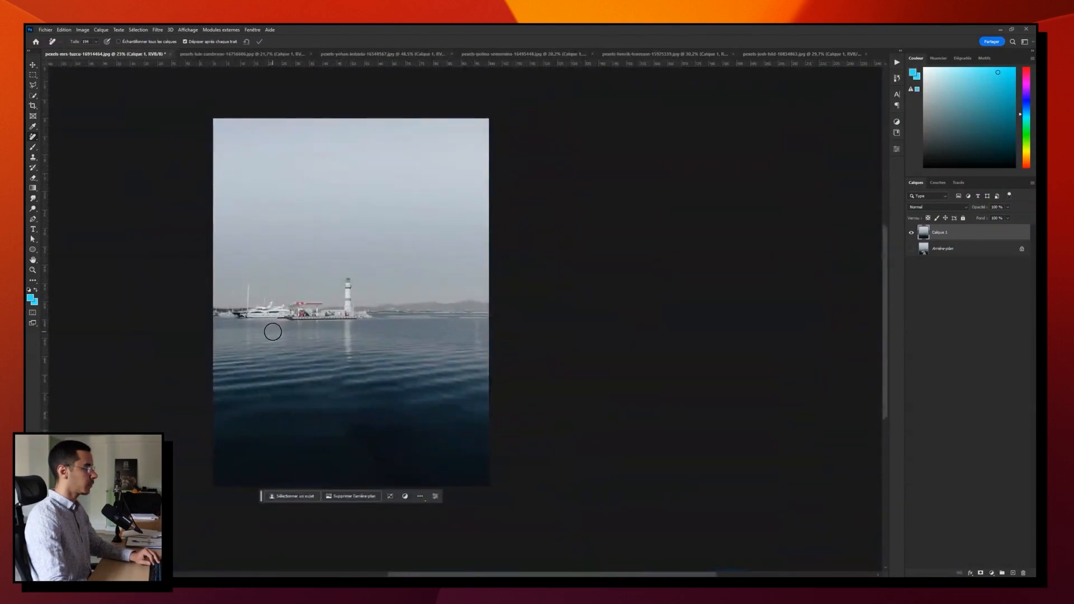
Step: In the photo of the couple by the stone wall, paint over both people completely with the Remove tool
key("ctrl+Tab")
scroll(474, 287, "up", 4)
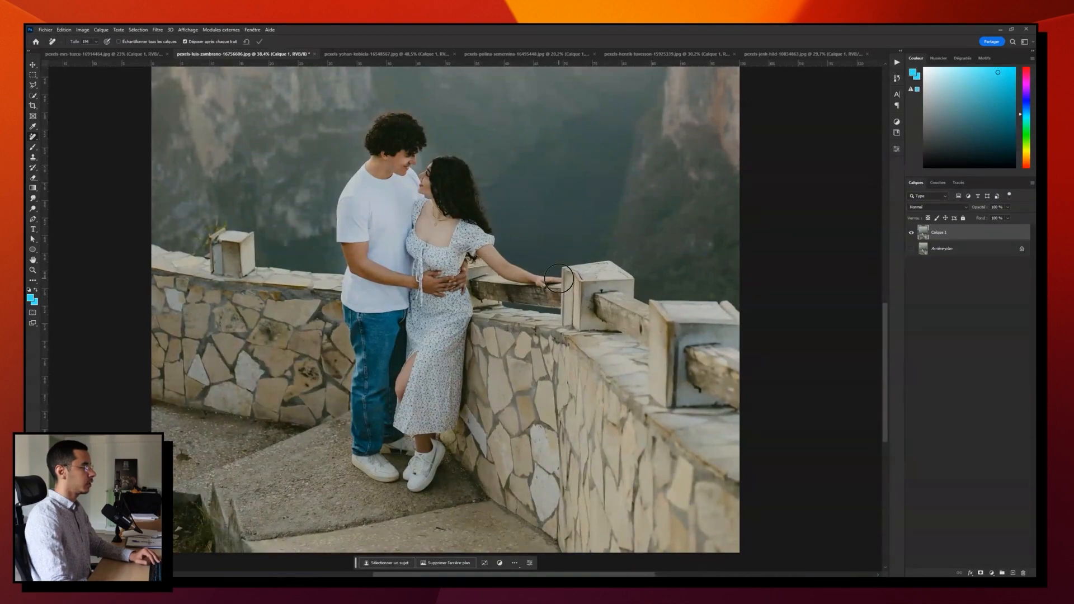
mouse_move(558, 278)
left_mouse_down()
mouse_move(516, 276)
mouse_move(481, 252)
mouse_move(483, 219)
mouse_move(462, 167)
mouse_move(441, 163)
mouse_move(424, 177)
mouse_move(430, 195)
mouse_move(414, 136)
mouse_move(384, 125)
mouse_move(341, 237)
mouse_move(370, 353)
mouse_move(366, 392)
mouse_move(360, 326)
mouse_move(370, 429)
mouse_move(451, 419)
mouse_move(456, 350)
left_mouse_up()
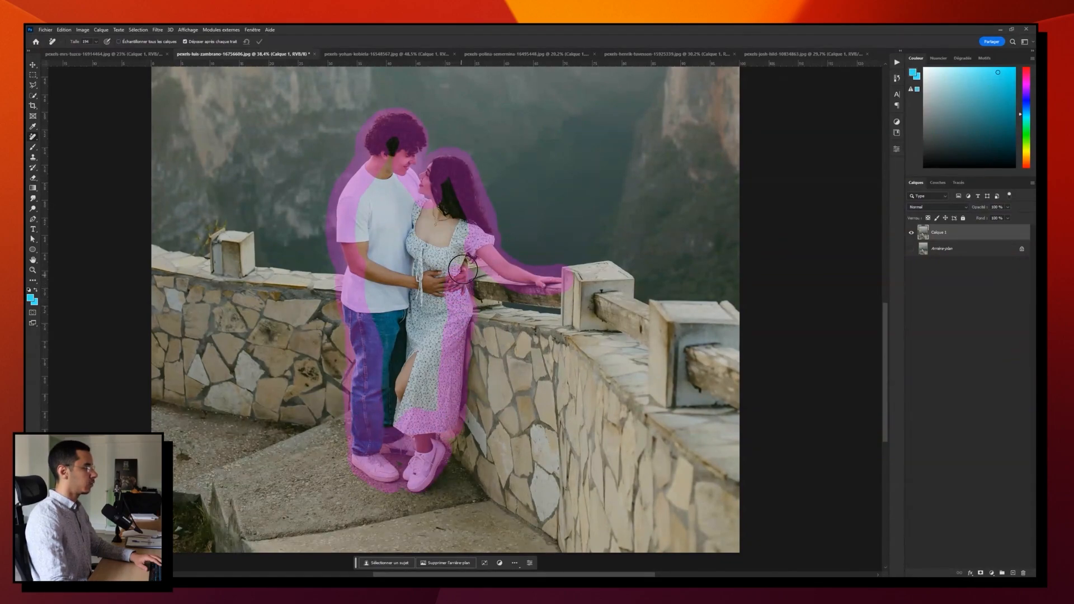
mouse_move(451, 180)
left_mouse_down()
mouse_move(410, 252)
mouse_move(407, 174)
left_mouse_up()
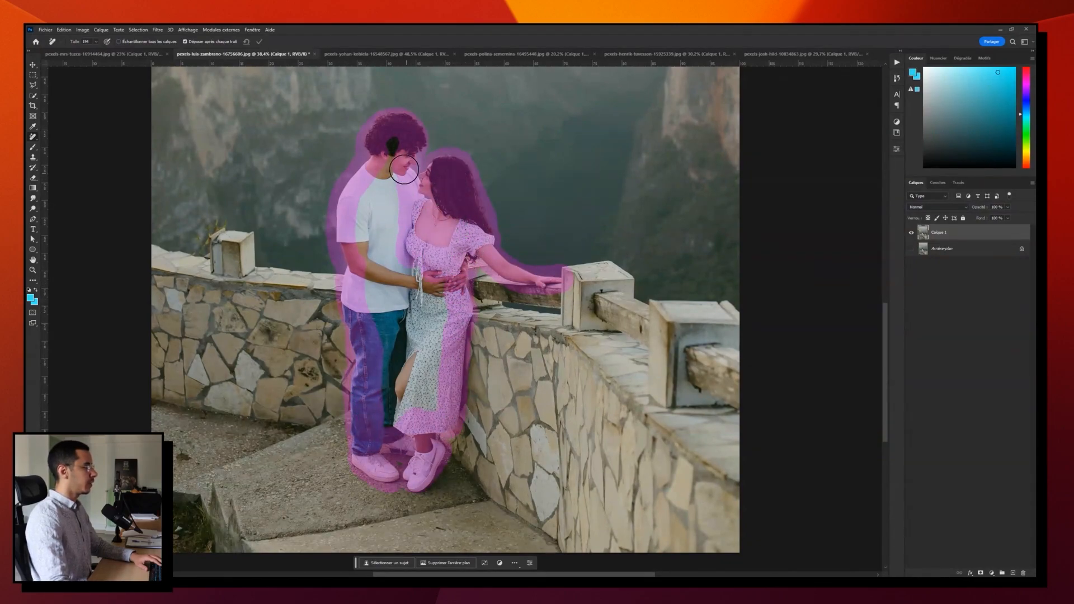
mouse_move(395, 137)
left_mouse_down()
mouse_move(376, 203)
mouse_move(376, 190)
mouse_move(390, 187)
mouse_move(382, 215)
mouse_move(356, 225)
mouse_move(357, 212)
mouse_move(380, 306)
mouse_move(405, 305)
mouse_move(412, 326)
mouse_move(435, 319)
mouse_move(432, 399)
mouse_move(416, 415)
mouse_move(381, 329)
mouse_move(404, 320)
left_mouse_up()
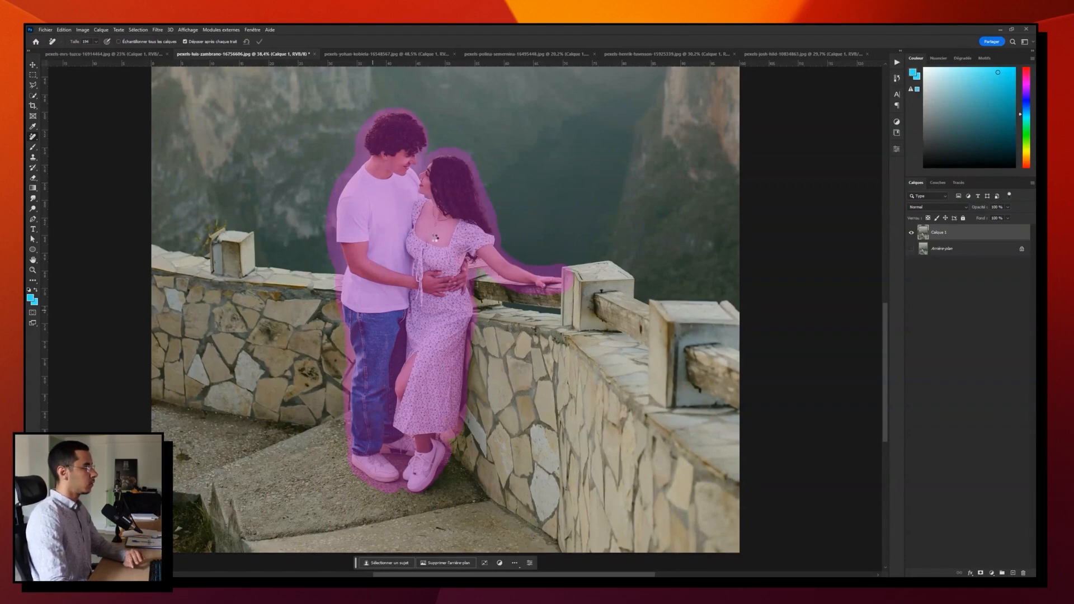
scroll(495, 322, "down", 7)
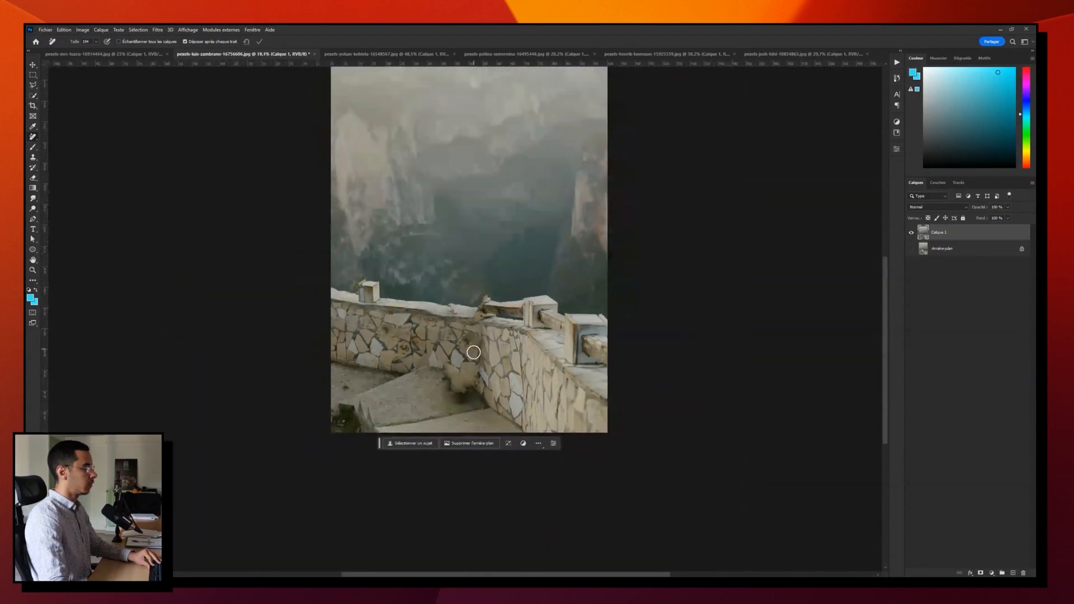
Step: Enlarge the Remove tool brush and paint over the leftover patch at the foot of the stone wall
scroll(460, 400, "up", 7)
key("bracketright")
key("bracketright")
key("bracketright")
mouse_move(448, 367)
left_mouse_down()
mouse_move(429, 379)
mouse_move(508, 403)
left_mouse_up()
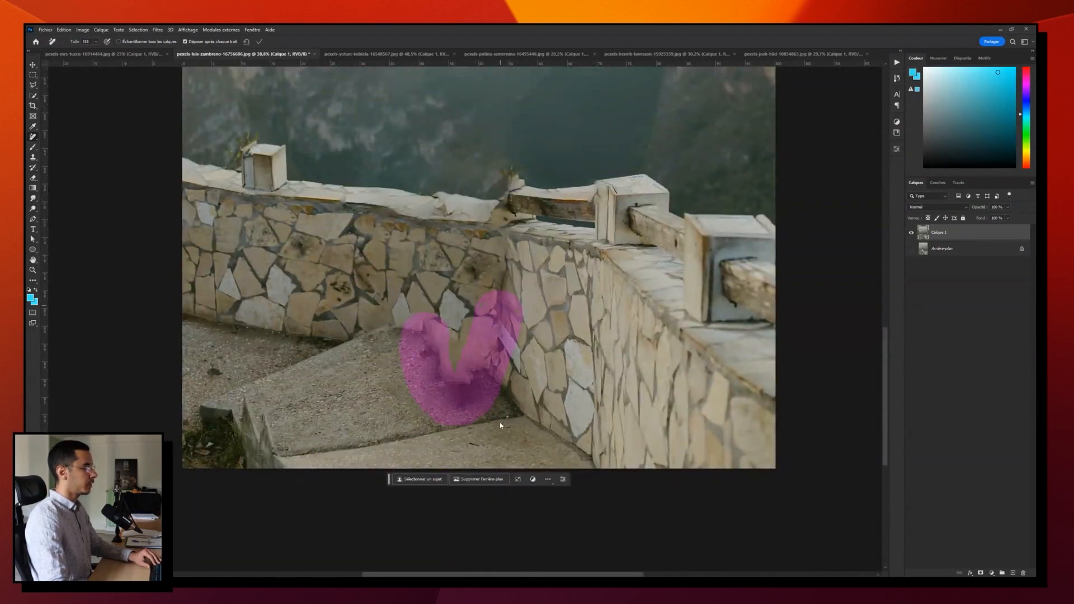
Step: Check the retouched terrace and clean up the remaining marks where the wall meets the paved ground
scroll(511, 392, "down", 4)
scroll(497, 354, "up", 3)
scroll(496, 309, "down", 6)
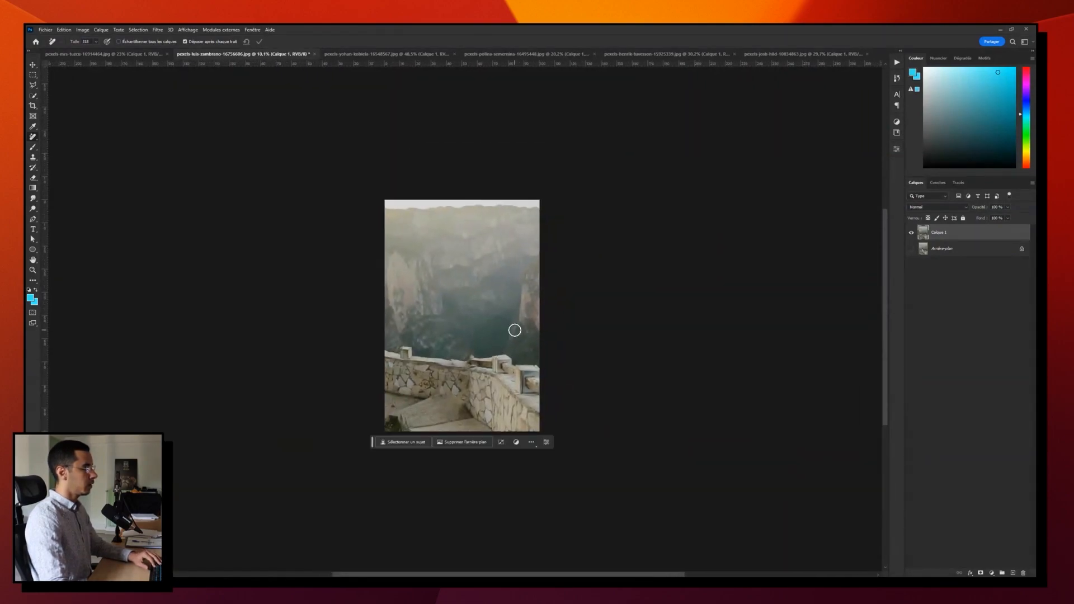
scroll(462, 377, "up", 2)
scroll(492, 395, "down", 1)
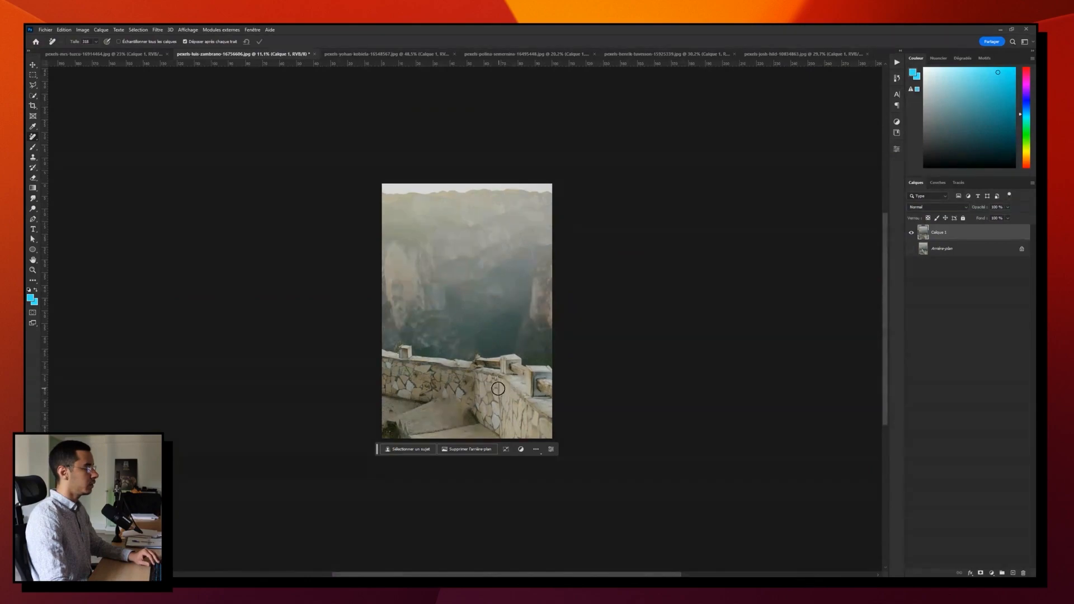
scroll(466, 415, "up", 2)
mouse_move(481, 436)
left_mouse_down()
mouse_move(460, 408)
mouse_move(464, 431)
left_mouse_up()
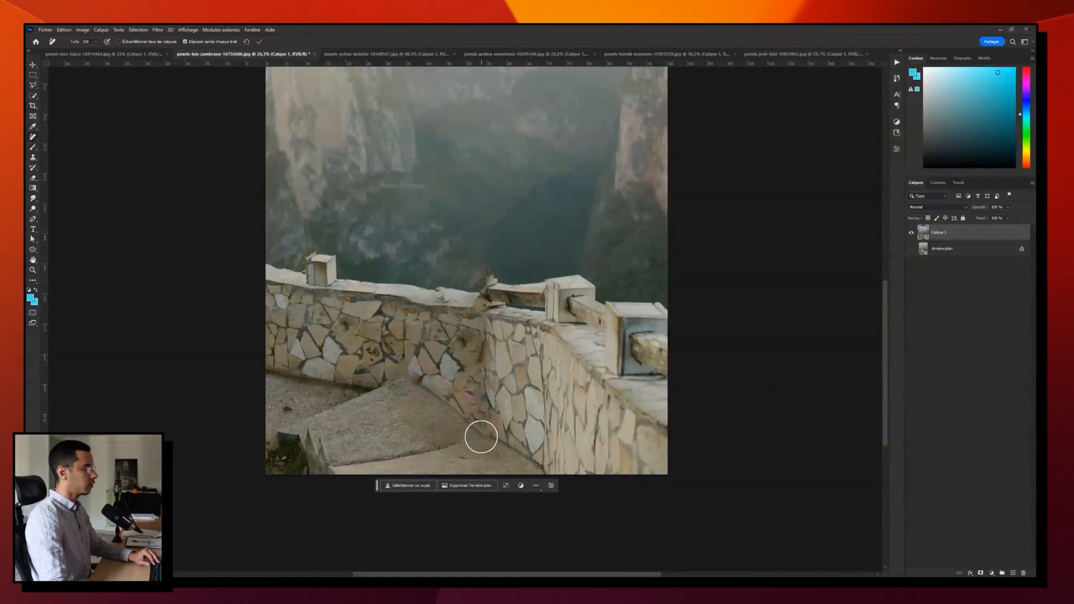
Step: Clean up the mark at the foot of the stone wall, and paint over the broken ledge along its top with a smaller Remove tool brush
left_click_drag(479, 433, 482, 435)
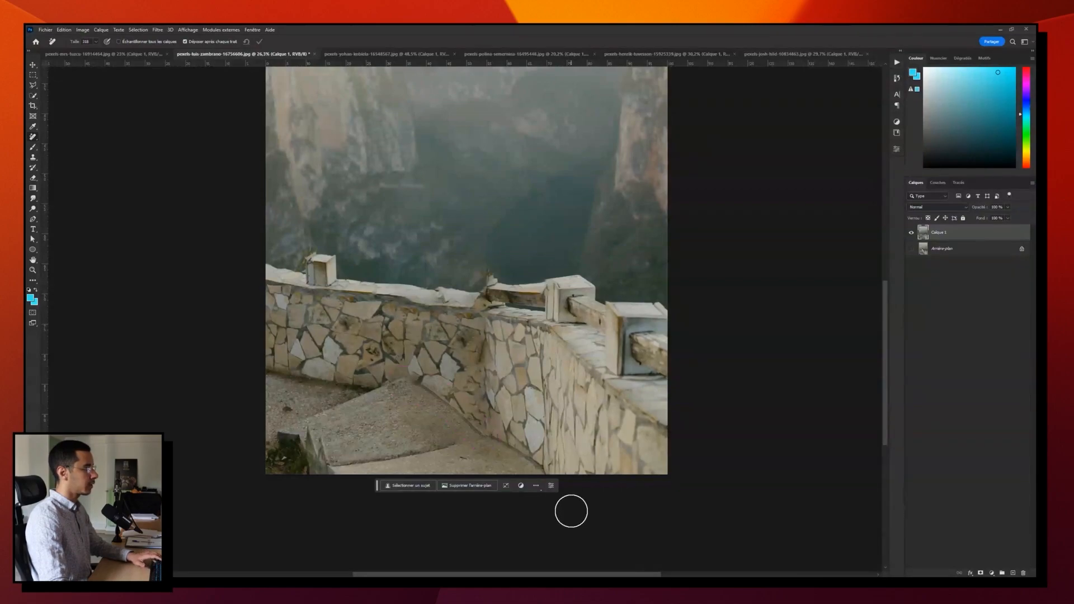
scroll(374, 337, "up", 5)
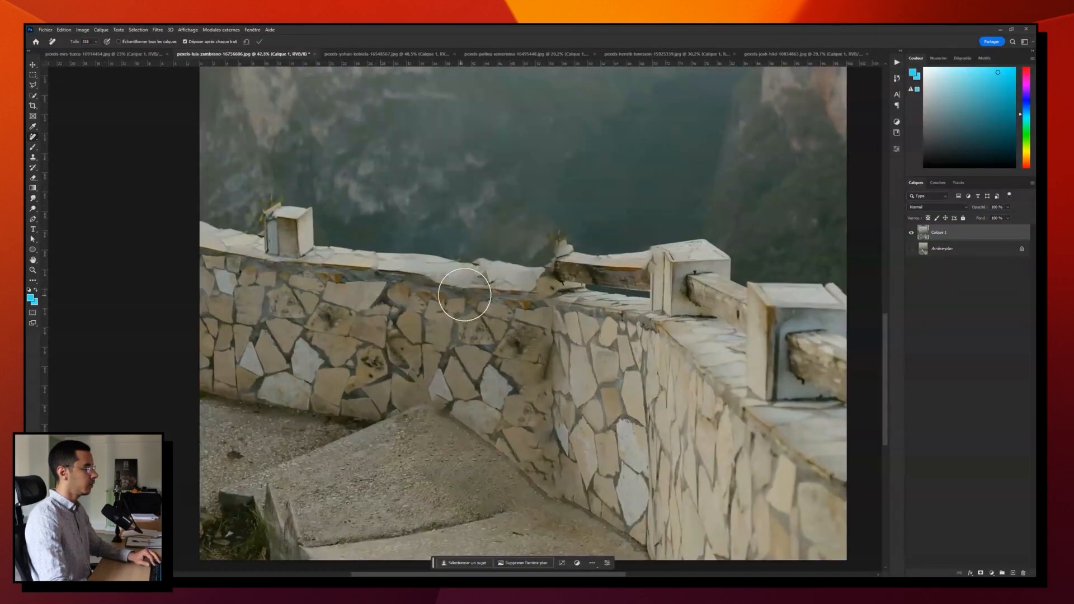
scroll(453, 296, "up", 4)
key("bracketleft")
key("bracketleft")
key("bracketleft")
key("bracketleft")
key("bracketleft")
scroll(472, 279, "up", 3)
left_click_drag(566, 275, 360, 248)
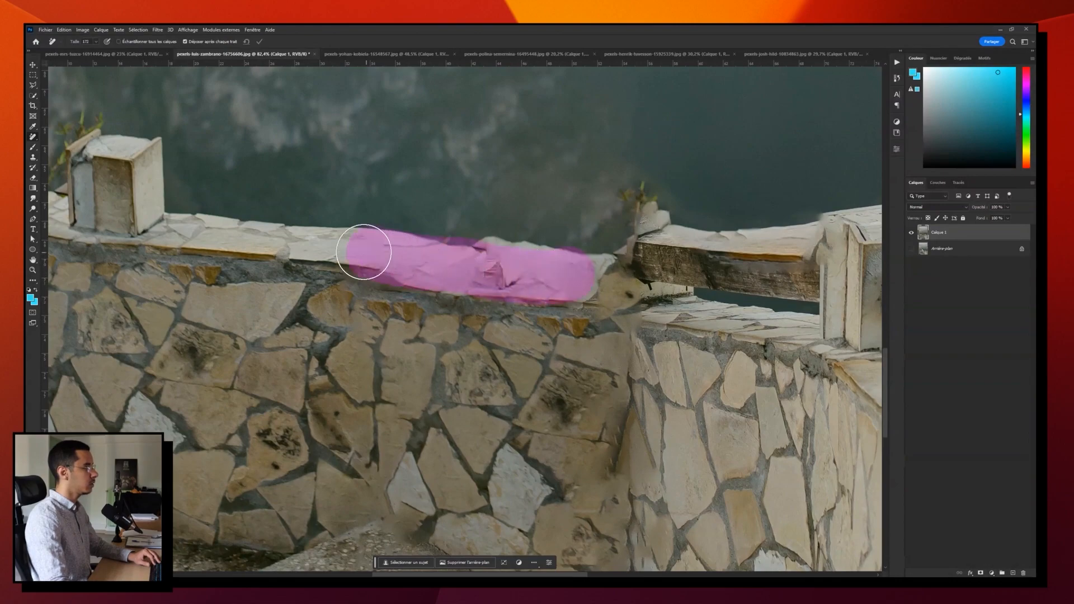
scroll(619, 372, "down", 8)
scroll(649, 385, "up", 4)
left_click_drag(649, 386, 522, 436)
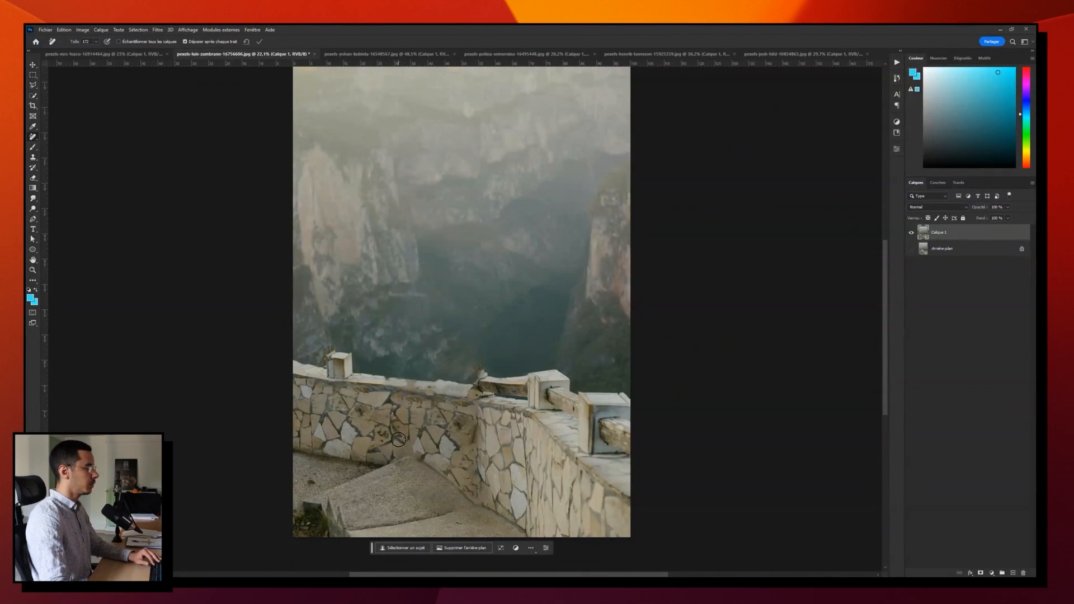
Step: Shrink the Remove tool brush further and paint over the dark marks around the pale stone at the wall's corner, beside the wooden beam
right_click(450, 396, "alt")
scroll(447, 395, "up", 10)
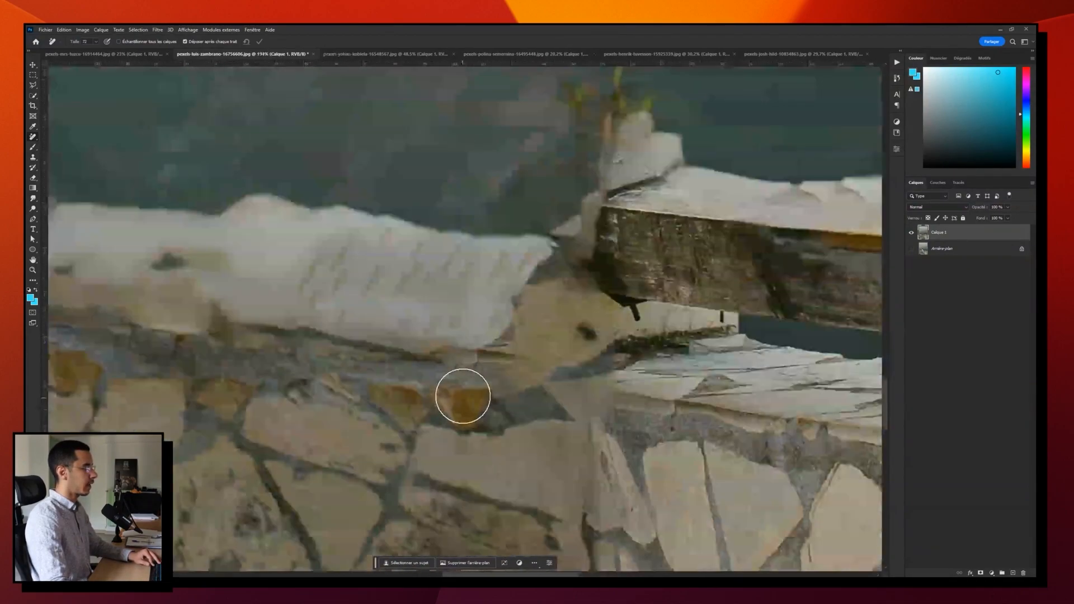
right_click(478, 369, "alt")
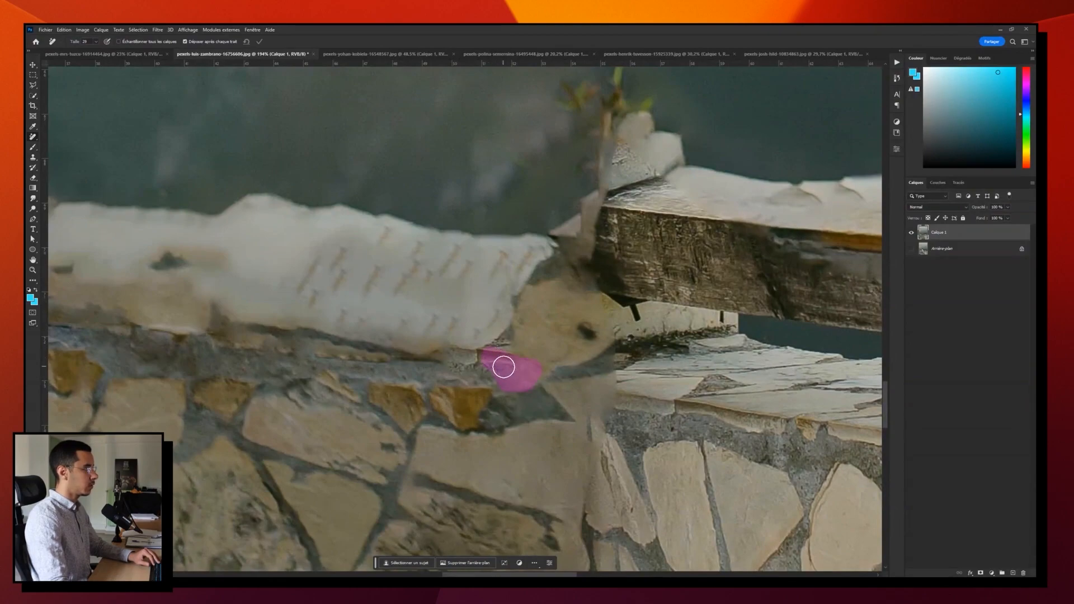
left_click_drag(578, 349, 577, 351)
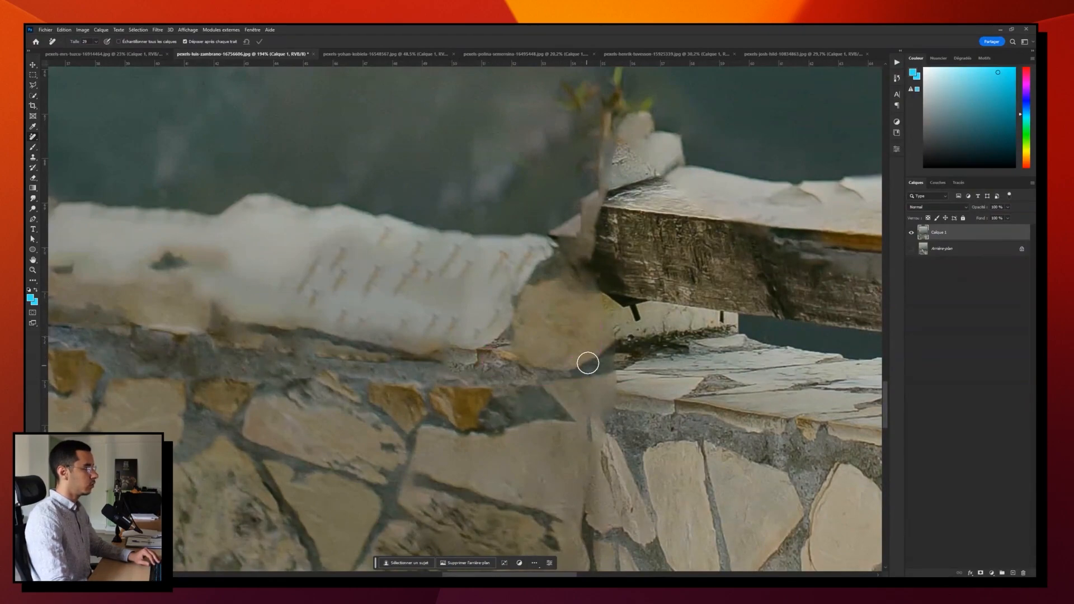
scroll(495, 320, "down", 8)
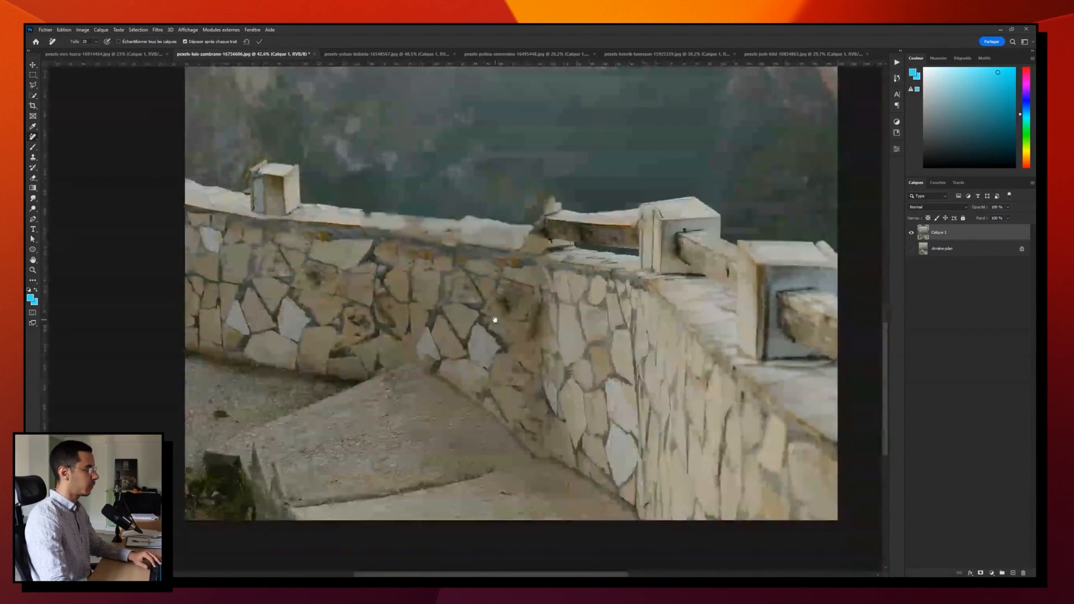
scroll(495, 319, "down", 3)
Step: Switch to the photo of the boy beside the river, enlarge the Remove tool brush and paint over the boy completely
left_click(380, 53)
key("bracketright")
key("bracketright")
key("bracketright")
key("bracketright")
key("bracketright")
key("bracketright")
key("bracketright")
left_click_drag(580, 365, 597, 365)
mouse_move(600, 296)
left_mouse_down()
mouse_move(504, 211)
mouse_move(509, 224)
mouse_move(479, 307)
mouse_move(531, 320)
mouse_move(499, 358)
mouse_move(498, 319)
left_mouse_up()
left_click_drag(498, 388, 498, 409)
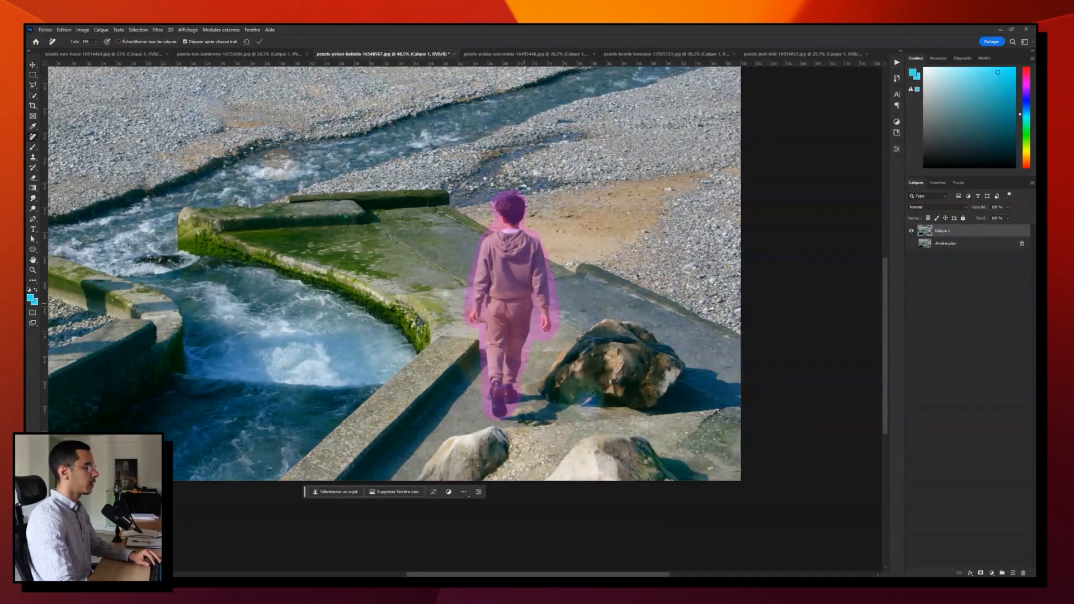
Step: Examine the concrete where the boy stood, comparing it with the original by toggling the retouched layer's visibility
scroll(588, 340, "down", 2)
scroll(588, 341, "up", 1)
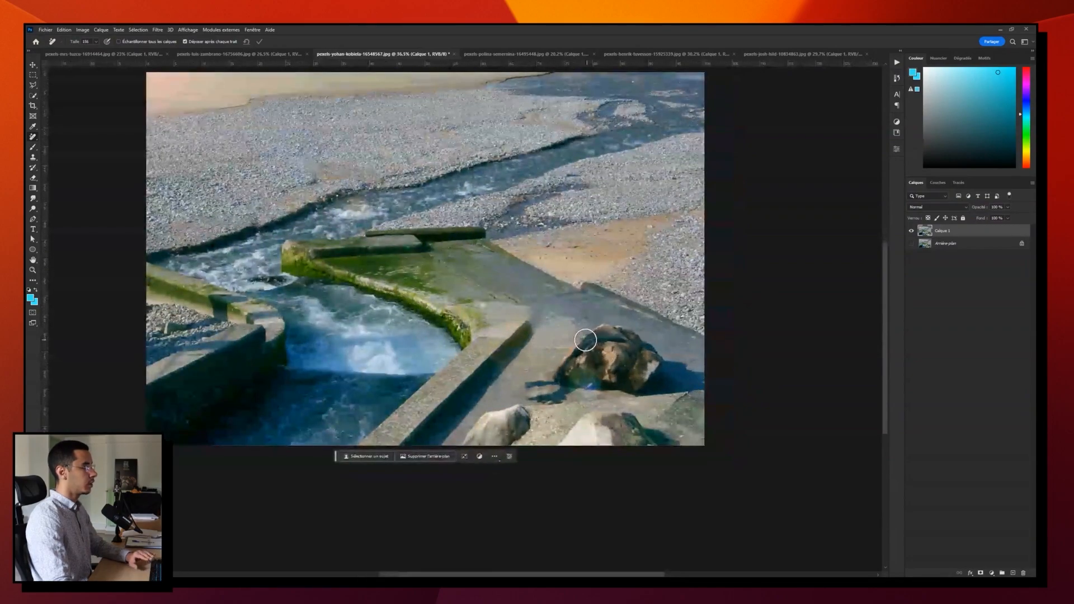
scroll(544, 336, "up", 2)
scroll(543, 336, "down", 1)
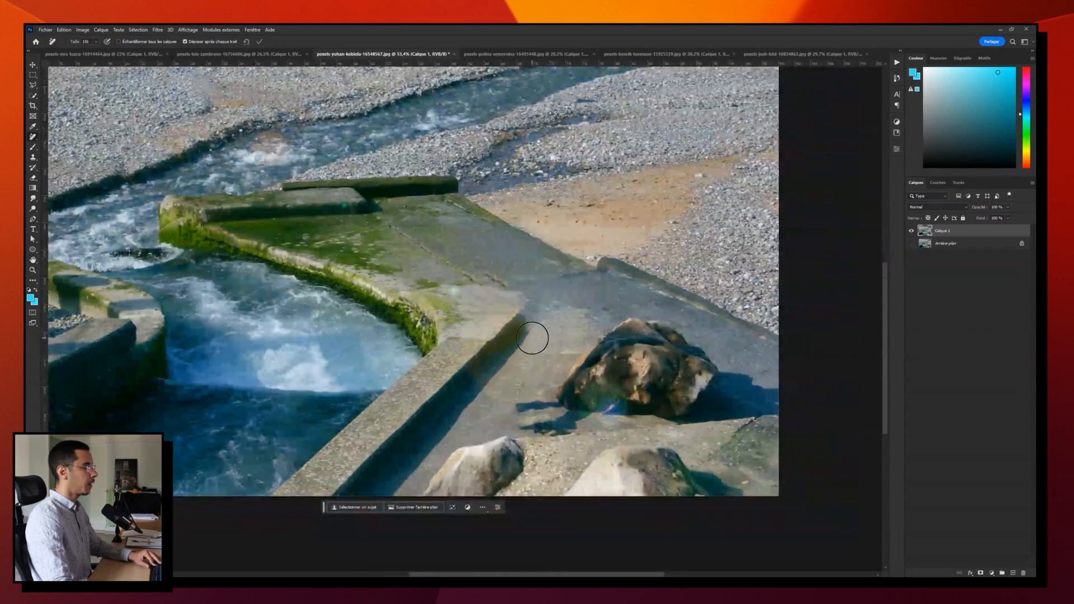
scroll(538, 334, "up", 2)
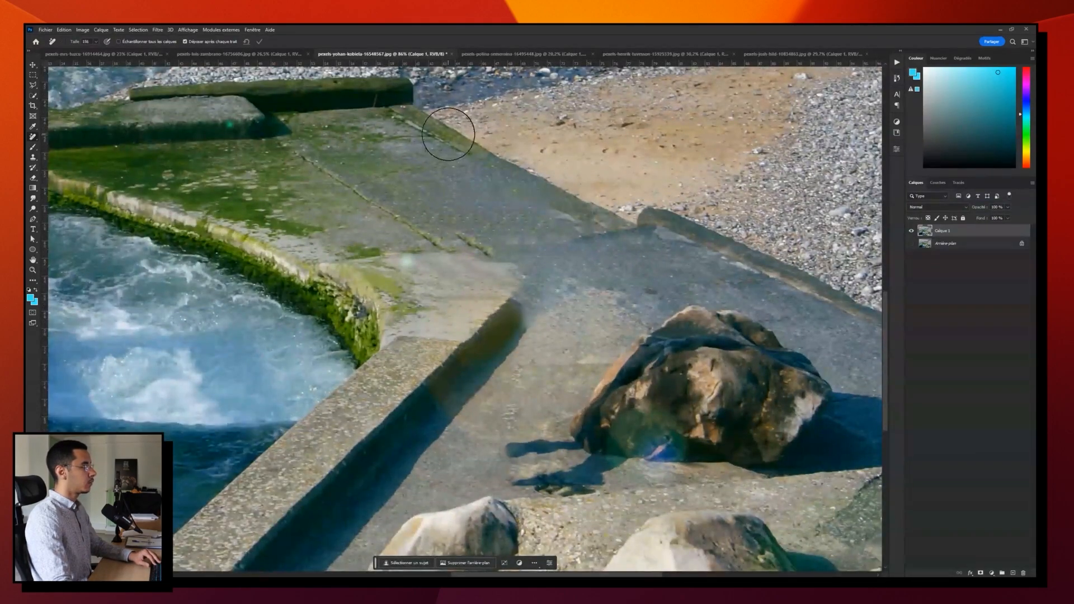
left_click(912, 231)
left_click(912, 231)
left_click(912, 232)
left_click(912, 231)
left_click(912, 231)
left_click(912, 231)
left_click(912, 232)
left_click(912, 232)
left_click(912, 231)
left_click(912, 232)
left_click(912, 232)
left_click(912, 232)
left_click(912, 232)
left_click(912, 232)
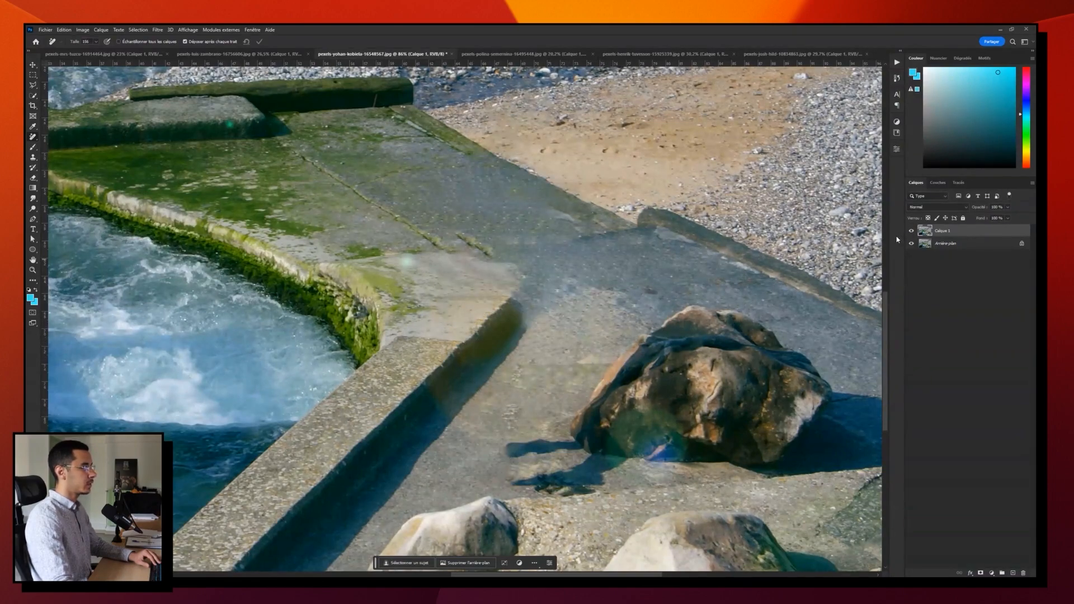
left_click(911, 231)
left_click(910, 231)
Step: Reduce the Remove tool brush and paint over the leftover marks on the concrete beside the low wall
mouse_move(506, 333)
left_mouse_down("alt")
mouse_move(441, 324)
mouse_move(471, 332)
mouse_move(493, 364)
mouse_move(492, 329)
mouse_move(524, 317)
mouse_move(500, 320)
mouse_move(485, 340)
mouse_move(504, 351)
mouse_move(513, 343)
mouse_move(492, 315)
left_mouse_up("alt")
left_click_drag(535, 367, 535, 369)
scroll(515, 379, "down", 8)
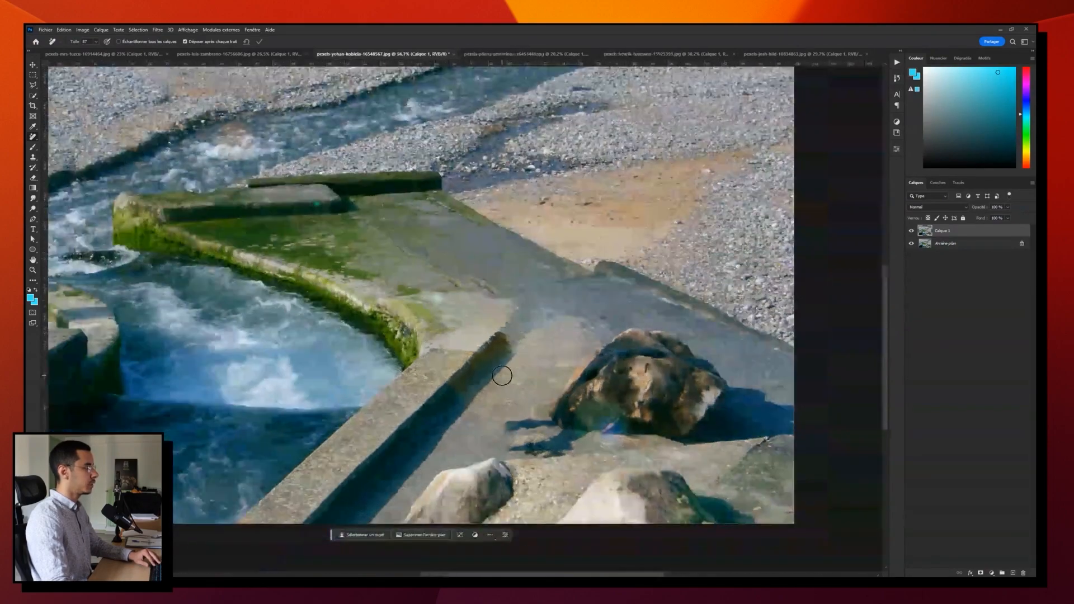
scroll(490, 393, "up", 3)
scroll(490, 393, "down", 2)
left_click_drag(477, 336, 485, 356)
scroll(485, 357, "up", 2)
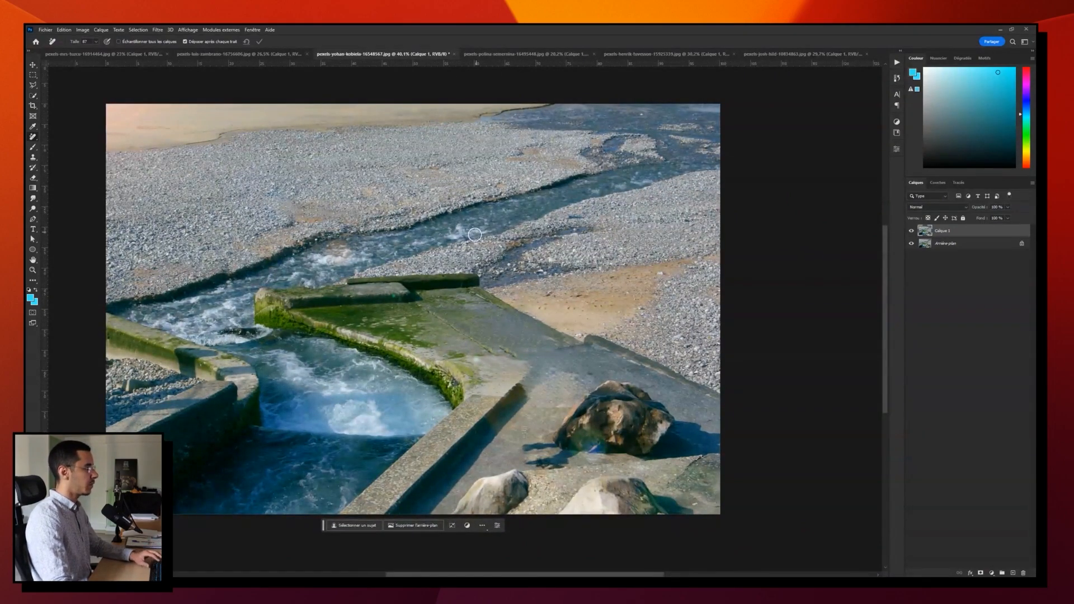
Step: Enlarge the Remove tool brush and paint over the rocks on the concrete, including their remaining shadows
left_click_drag(524, 417, 405, 340)
right_click(406, 341, "alt")
mouse_move(487, 324)
left_mouse_down()
mouse_move(447, 364)
mouse_move(507, 316)
mouse_move(539, 336)
mouse_move(510, 359)
mouse_move(512, 429)
mouse_move(490, 398)
mouse_move(493, 435)
mouse_move(468, 430)
mouse_move(415, 473)
mouse_move(363, 443)
mouse_move(392, 411)
mouse_move(479, 445)
left_mouse_up()
mouse_move(518, 330)
left_mouse_down()
mouse_move(408, 395)
mouse_move(539, 427)
mouse_move(510, 432)
left_mouse_up()
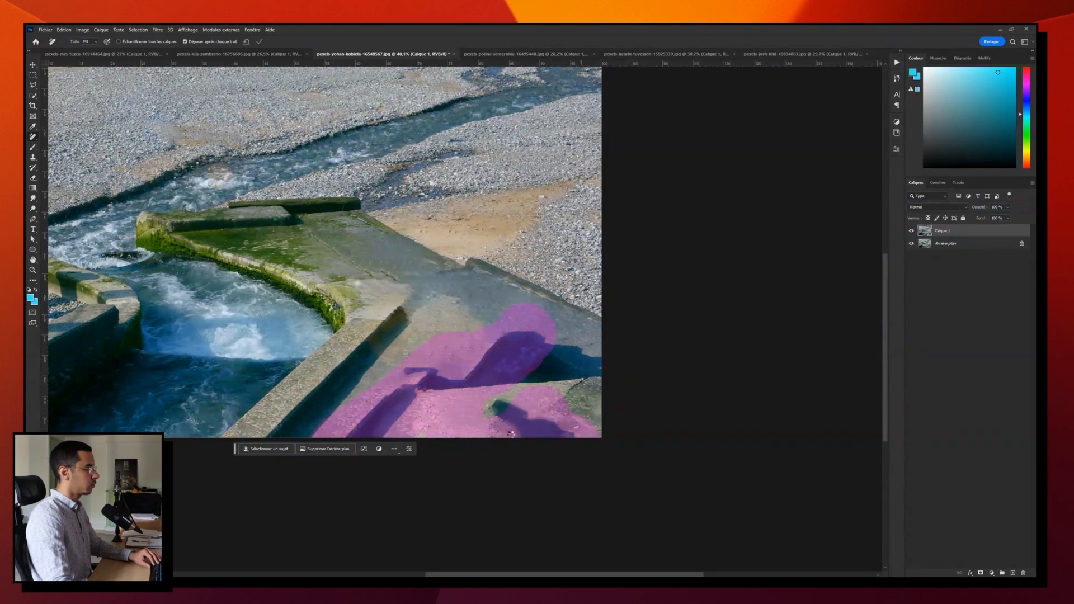
mouse_move(473, 377)
left_mouse_down()
mouse_move(604, 368)
mouse_move(604, 386)
mouse_move(556, 428)
mouse_move(655, 457)
left_mouse_up()
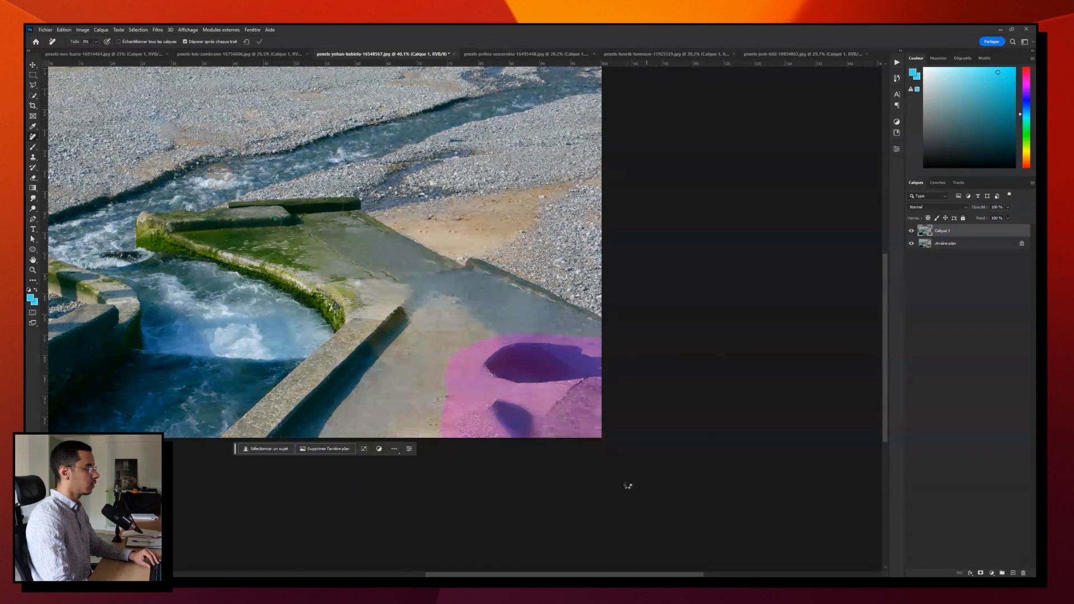
scroll(540, 360, "down", 10)
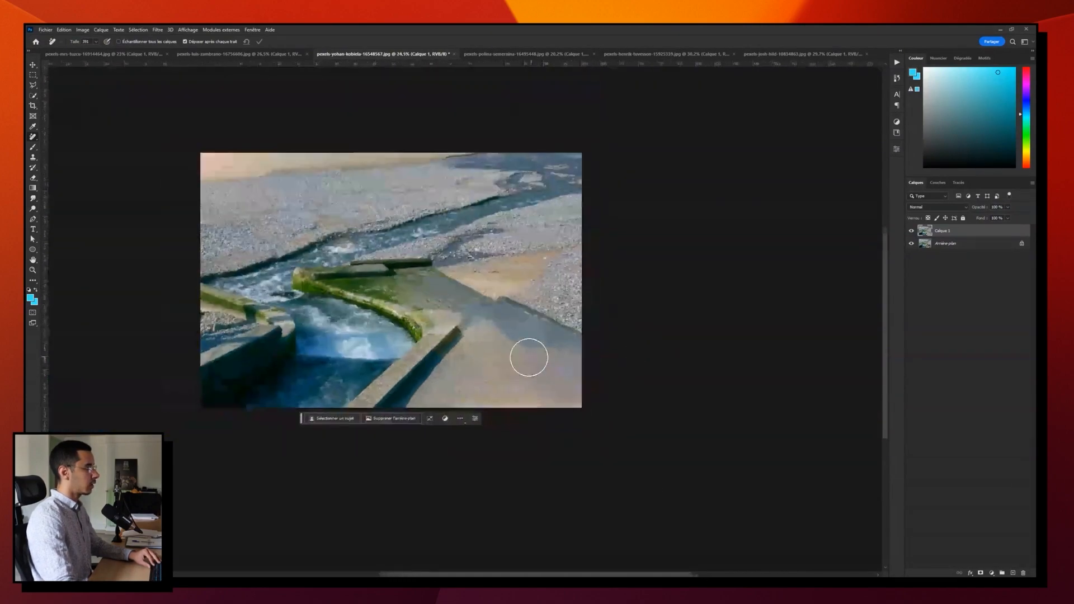
scroll(524, 361, "up", 11)
mouse_move(524, 360)
left_mouse_down()
mouse_move(480, 336)
mouse_move(470, 297)
mouse_move(597, 351)
mouse_move(618, 374)
left_mouse_up()
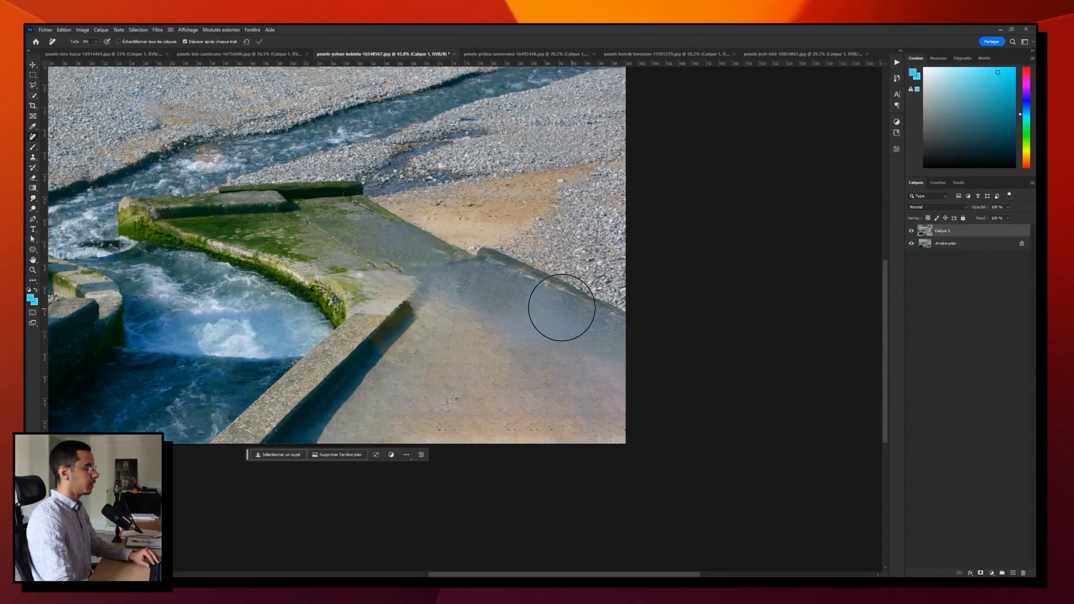
scroll(431, 288, "down", 5)
scroll(442, 267, "up", 4)
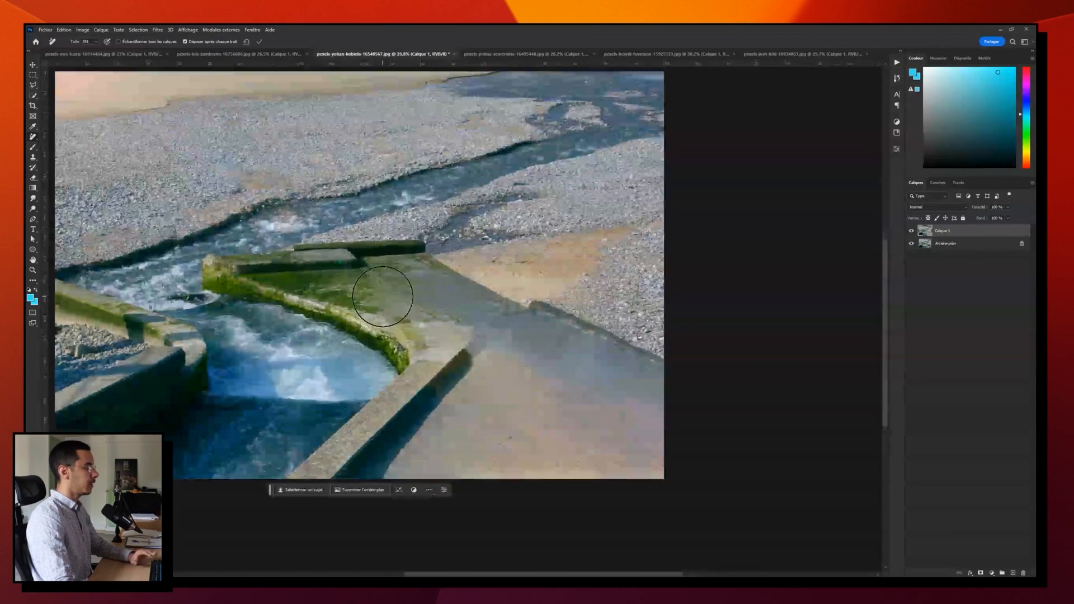
Step: Switch to the photo of the woman crouching on the rocks and paint over her with a larger Remove tool brush
key("ctrl+Tab")
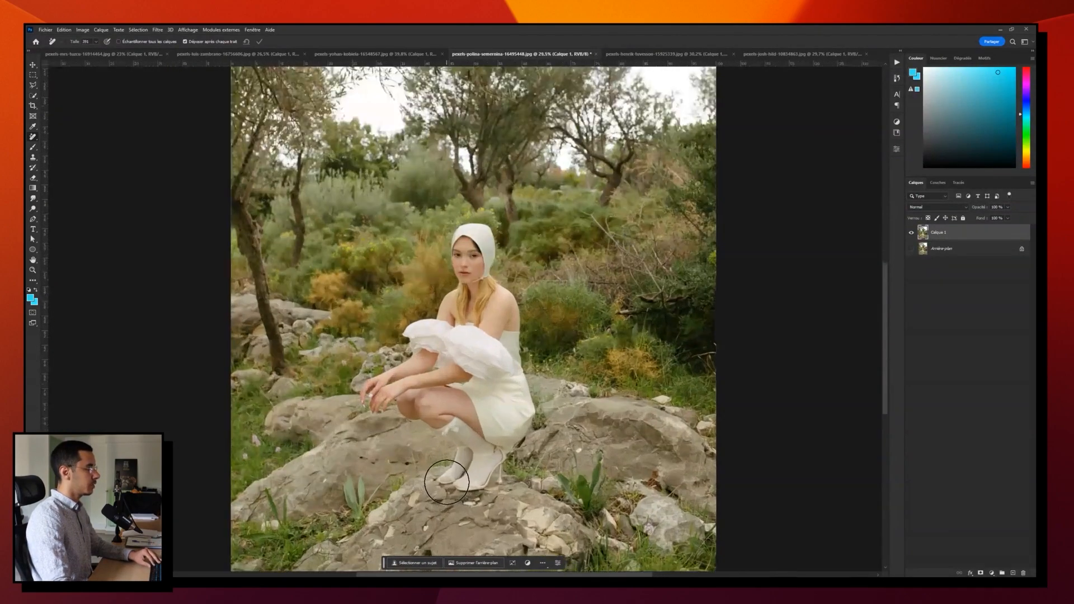
key("bracketright")
mouse_move(474, 239)
left_mouse_down()
mouse_move(439, 345)
mouse_move(421, 338)
mouse_move(432, 352)
mouse_move(363, 400)
mouse_move(394, 394)
mouse_move(458, 416)
mouse_move(479, 453)
mouse_move(462, 475)
mouse_move(484, 473)
mouse_move(514, 428)
mouse_move(518, 393)
mouse_move(510, 328)
mouse_move(487, 292)
mouse_move(488, 389)
mouse_move(431, 377)
left_mouse_up()
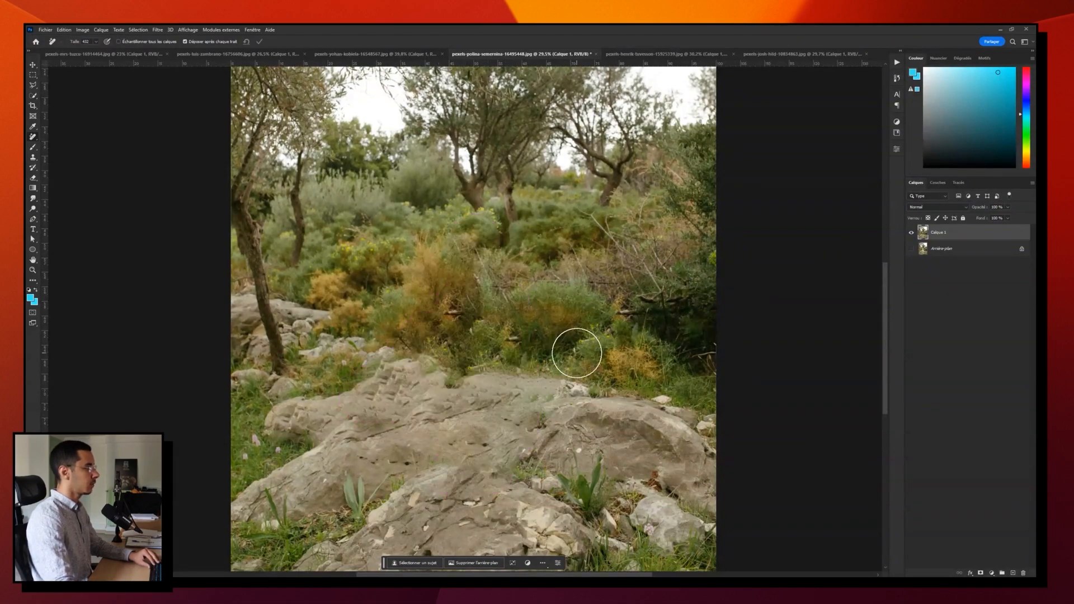
Step: Examine the retouched rocks and bushes, comparing them with the original by toggling the duplicated layer's visibility
scroll(577, 353, "down", 2)
scroll(561, 356, "down", 1)
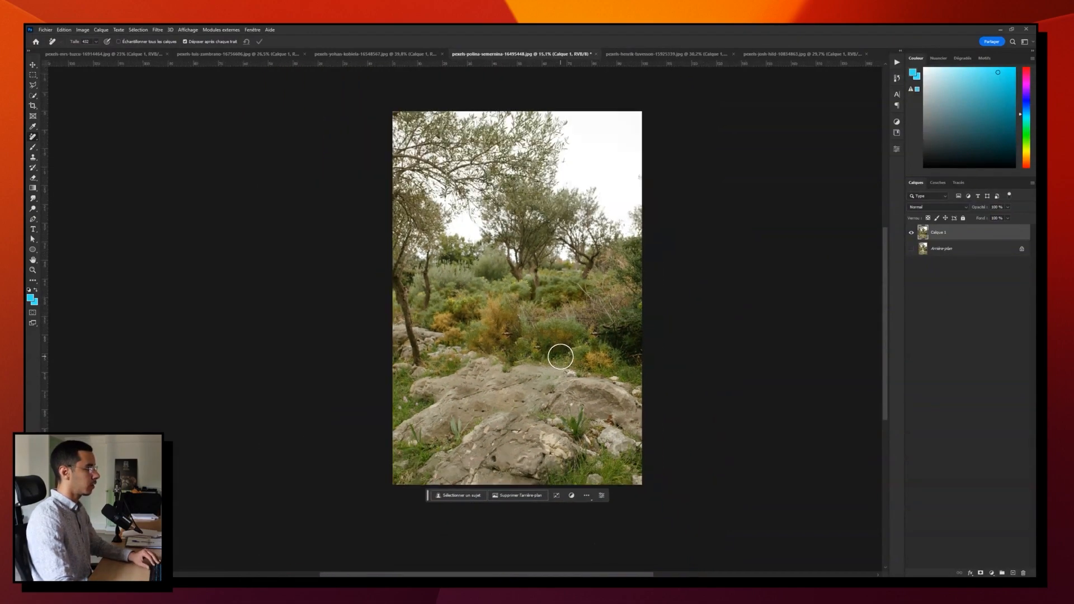
scroll(550, 391, "up", 3)
scroll(547, 392, "down", 4)
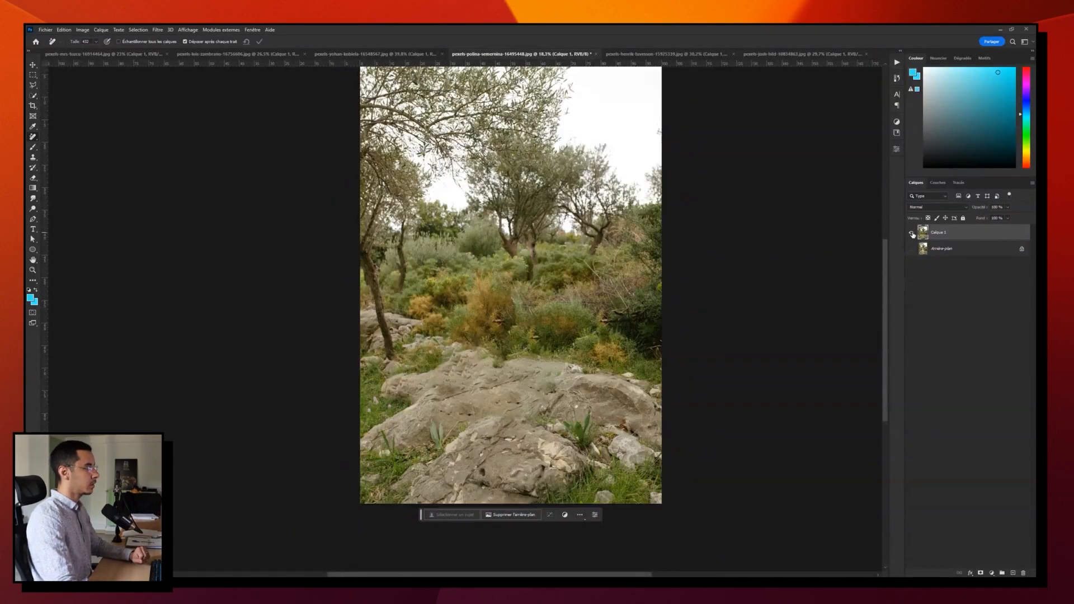
scroll(542, 277, "up", 2)
left_click(916, 232)
left_click(915, 231)
left_click(916, 231)
left_click(915, 232)
left_click(915, 232)
left_click(915, 232)
left_click(914, 233)
left_click(914, 233)
left_click(915, 232)
left_click(915, 233)
left_click(914, 232)
left_click(915, 233)
left_click(914, 232)
left_click(914, 233)
left_click(914, 233)
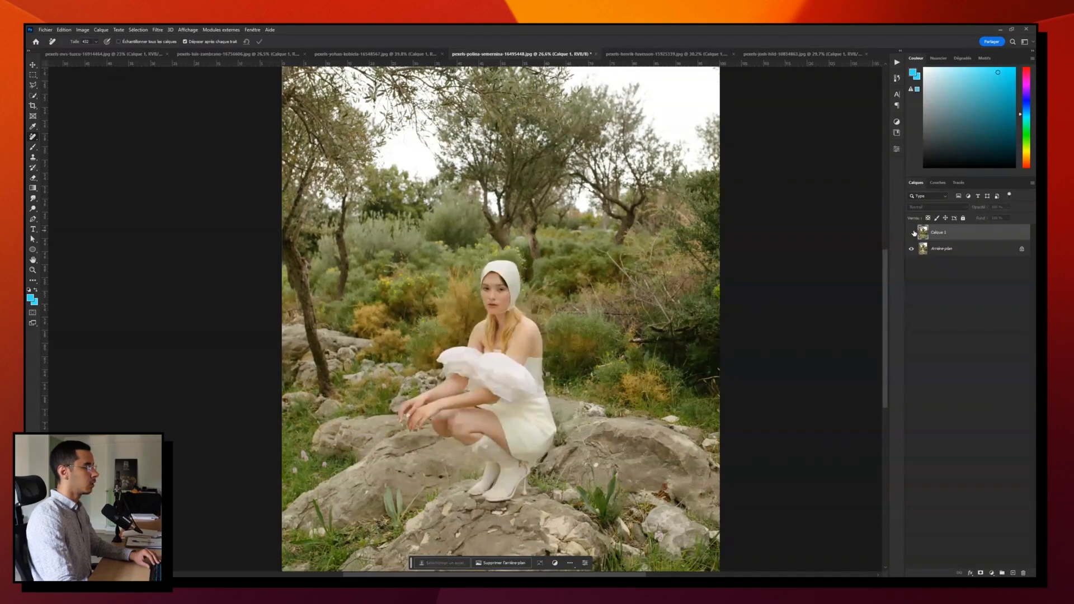
left_click(915, 232)
scroll(595, 313, "down", 2)
left_click_drag(559, 280, 524, 313)
scroll(496, 256, "up", 1)
Step: Switch to the swan photo, paint over the whole swan with the Remove tool and check the water in its place
left_click(632, 53)
mouse_move(482, 356)
left_mouse_down()
mouse_move(475, 310)
mouse_move(459, 307)
mouse_move(466, 273)
mouse_move(476, 247)
mouse_move(523, 227)
mouse_move(476, 259)
mouse_move(531, 245)
mouse_move(510, 260)
mouse_move(523, 255)
mouse_move(535, 308)
mouse_move(518, 301)
mouse_move(500, 386)
mouse_move(506, 433)
mouse_move(376, 435)
mouse_move(302, 417)
mouse_move(251, 328)
mouse_move(309, 357)
mouse_move(412, 350)
mouse_move(356, 348)
mouse_move(409, 350)
mouse_move(487, 396)
mouse_move(319, 385)
left_mouse_up()
scroll(475, 311, "down", 1)
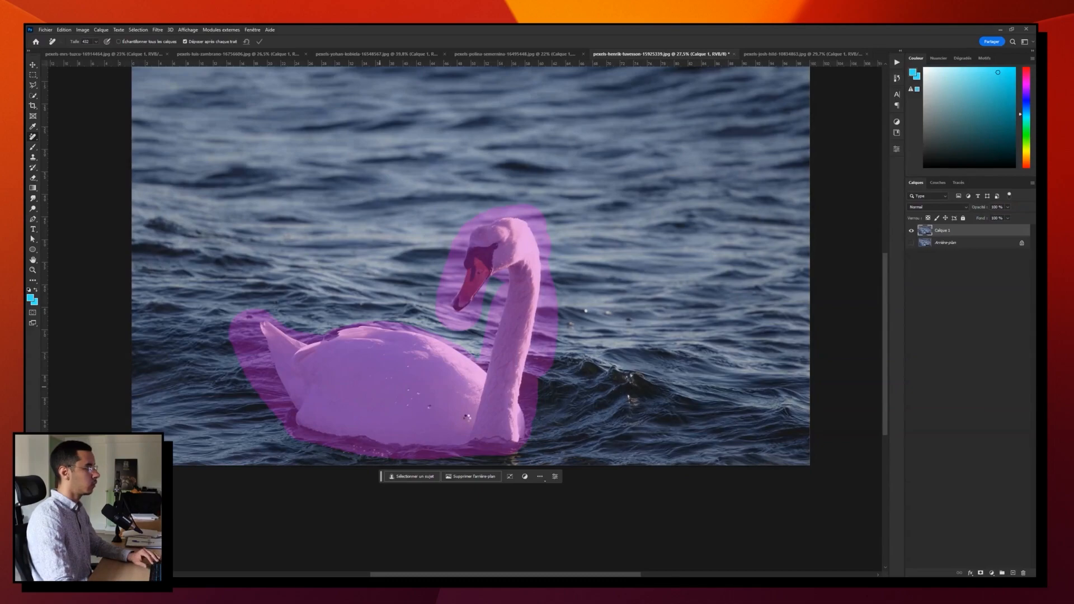
scroll(215, 376, "down", 5)
scroll(240, 370, "up", 3)
left_click_drag(342, 344, 318, 391)
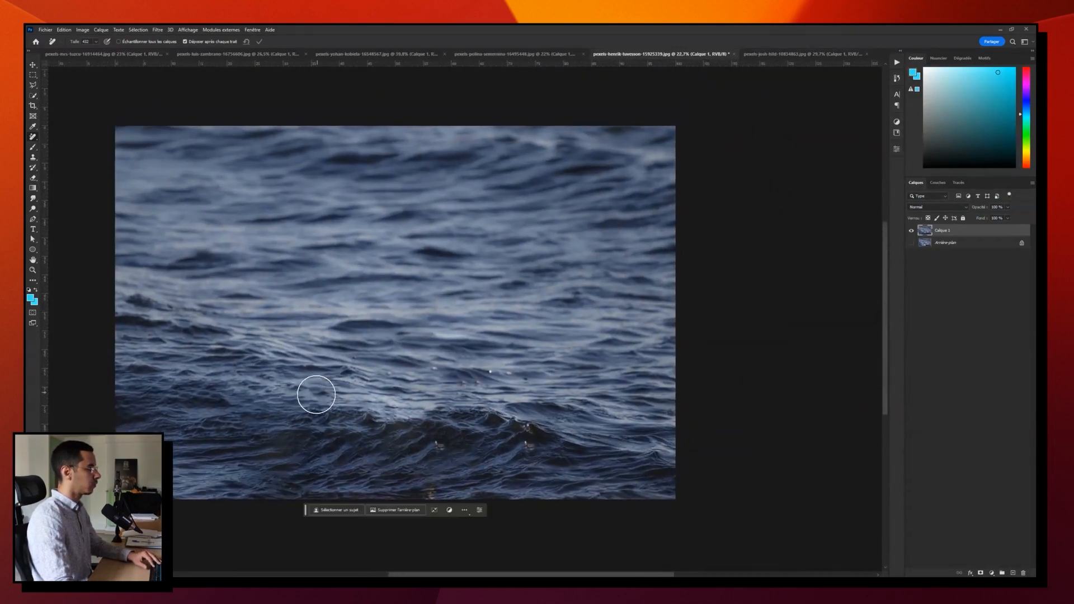
scroll(268, 429, "up", 2)
scroll(267, 429, "down", 3)
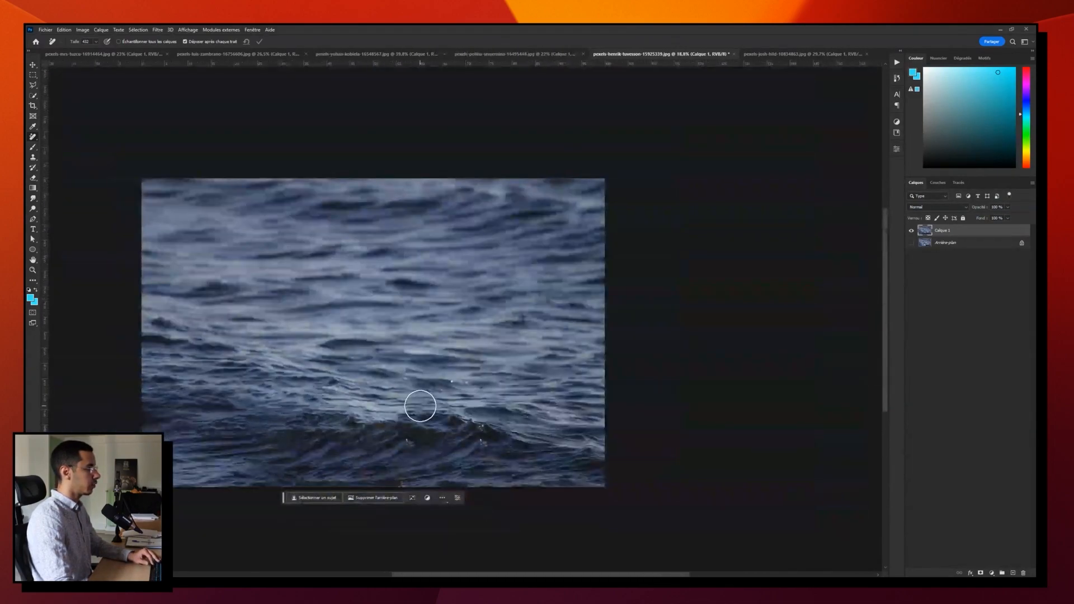
scroll(367, 283, "up", 3)
left_click_drag(381, 338, 409, 306)
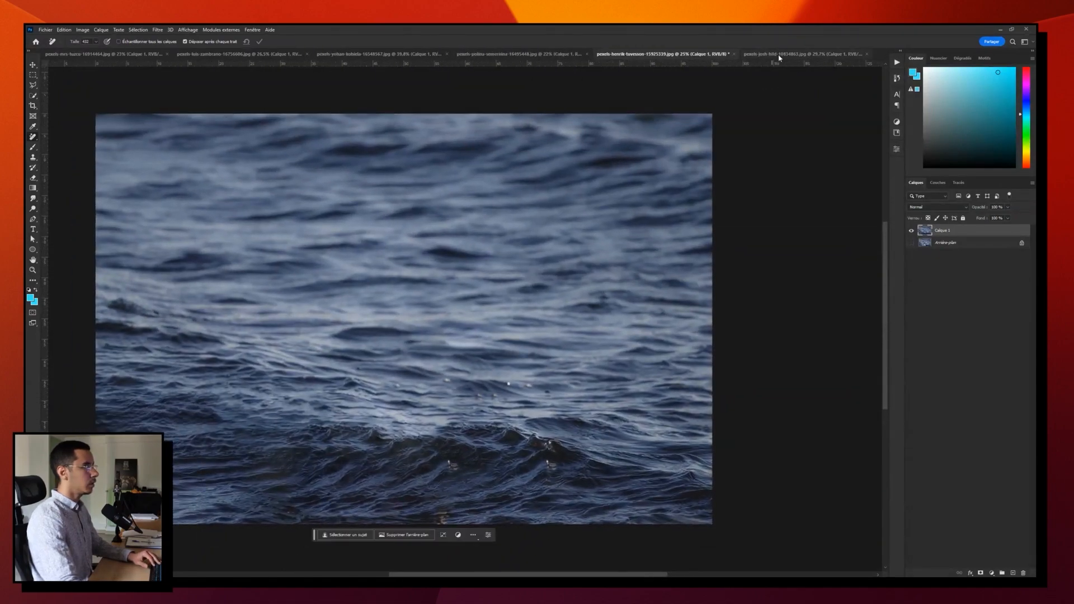
Step: In the street photo, resize the Remove tool brush, paint over the car and its shadow, and switch to the Move tool
left_click(780, 55)
scroll(422, 348, "up", 2)
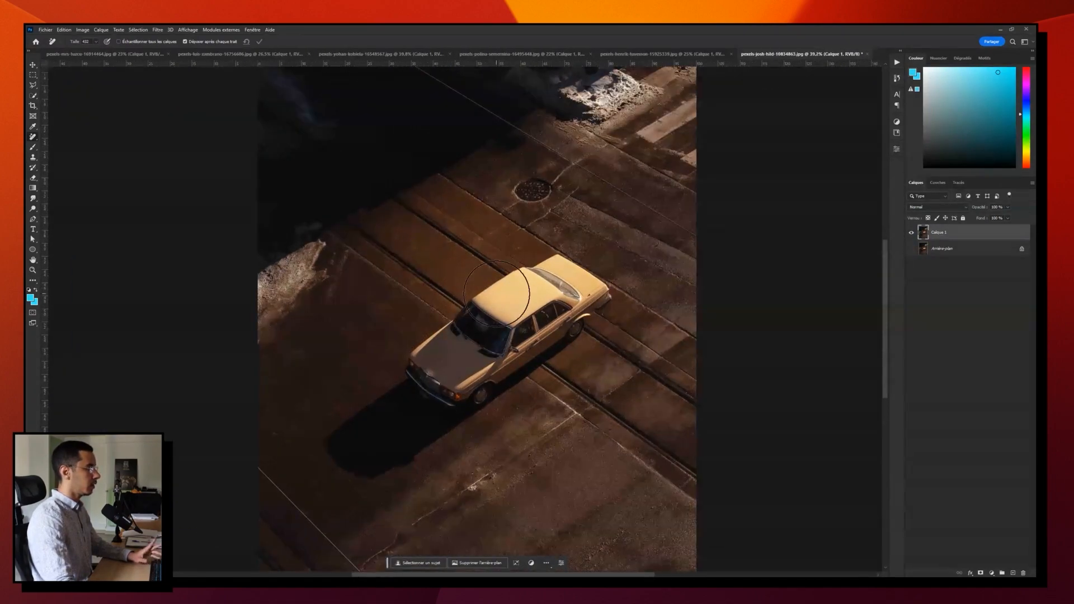
right_click(500, 368, "alt")
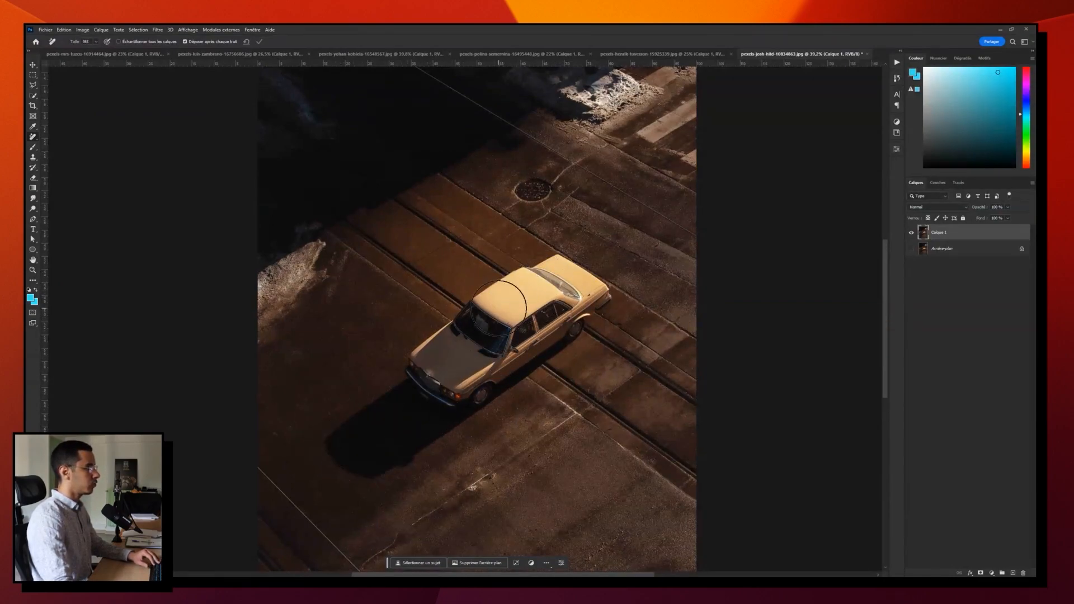
right_click(359, 435, "alt")
mouse_move(338, 446)
left_mouse_down()
mouse_move(364, 468)
mouse_move(380, 459)
mouse_move(600, 300)
mouse_move(526, 285)
mouse_move(427, 359)
mouse_move(352, 438)
mouse_move(543, 321)
mouse_move(556, 333)
left_mouse_up()
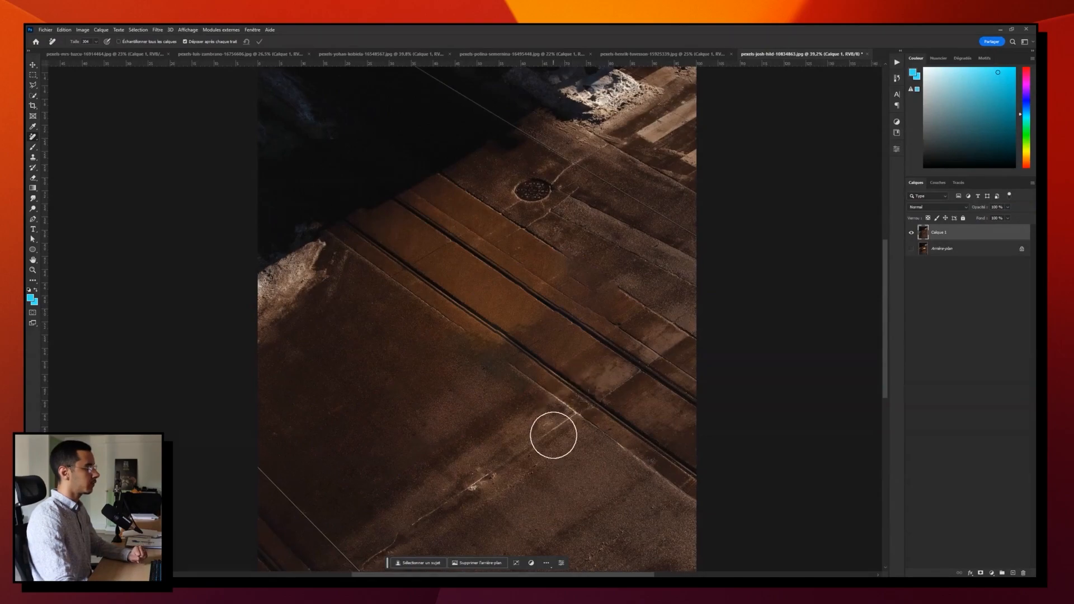
scroll(539, 364, "up", 2)
scroll(539, 363, "up", 5)
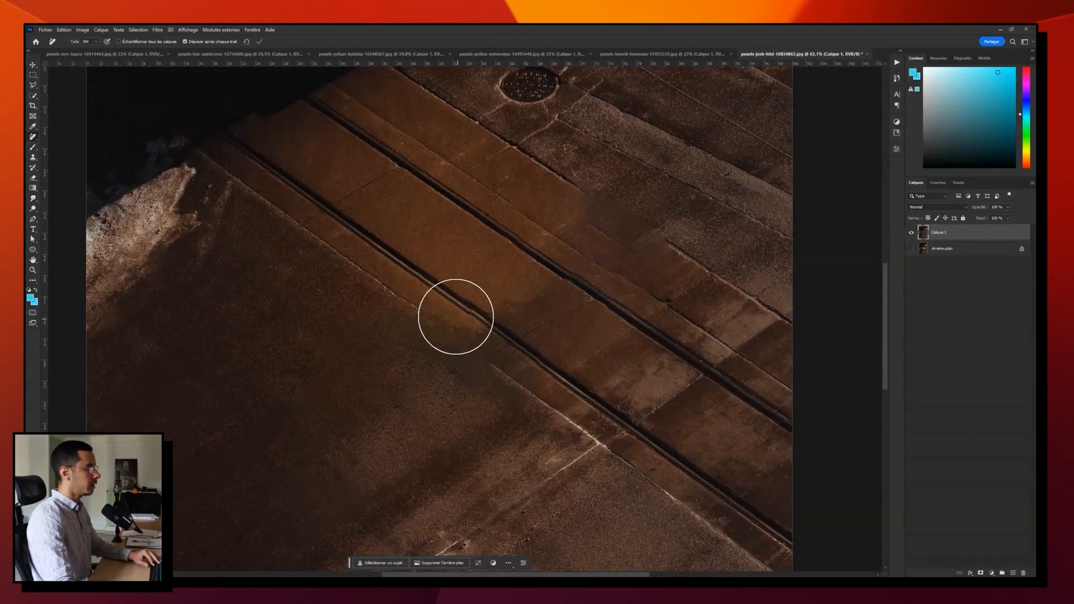
scroll(509, 326, "down", 5)
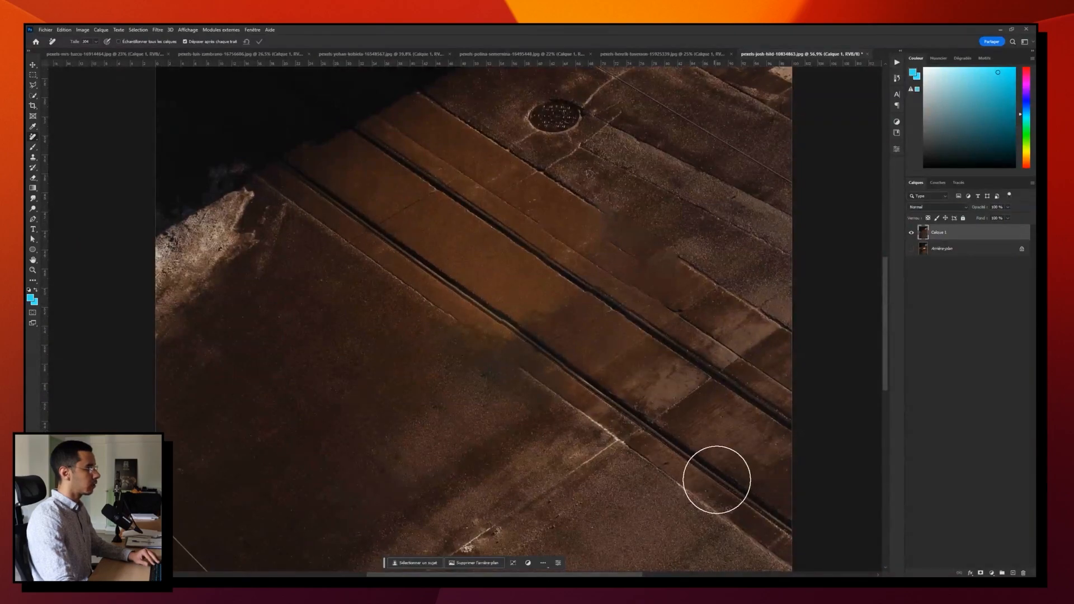
scroll(755, 509, "up", 2)
key("v")
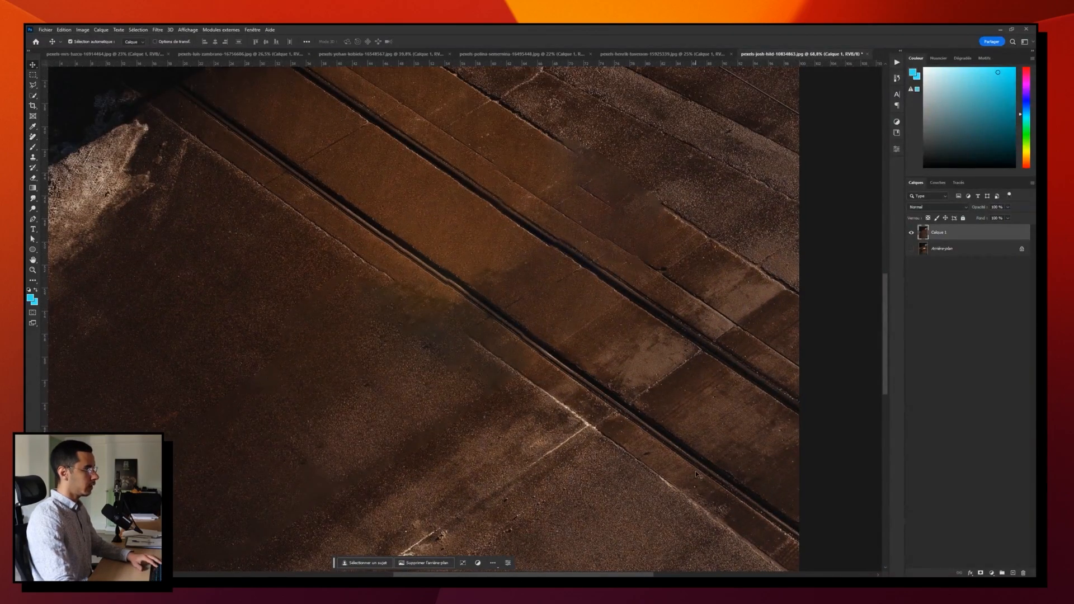
Step: Compare the retouched street with the original by isolating the background layer and showing the duplicated layer again
left_click(911, 249, "alt")
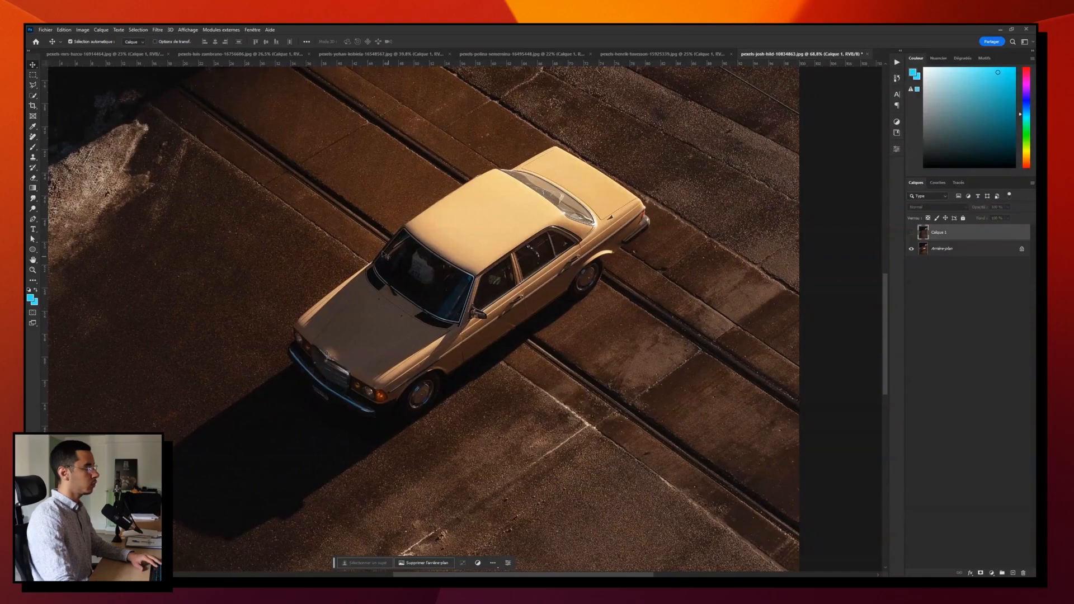
left_click(911, 232)
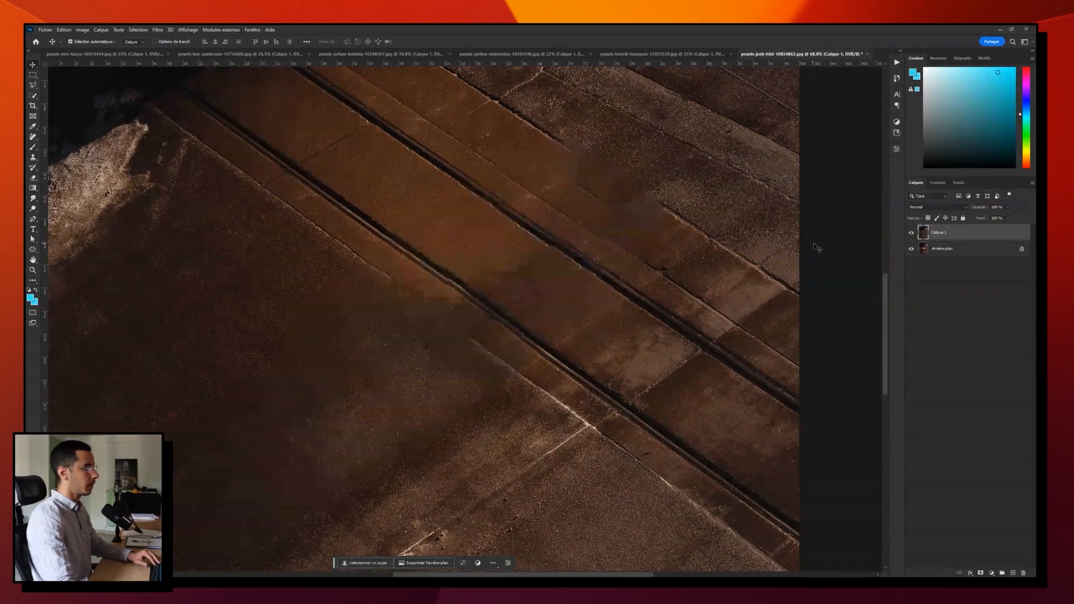
Step: Try to erase the middle section of the lower rail groove with a Remove tool brush of size 112
key("b")
right_click(510, 313, "alt")
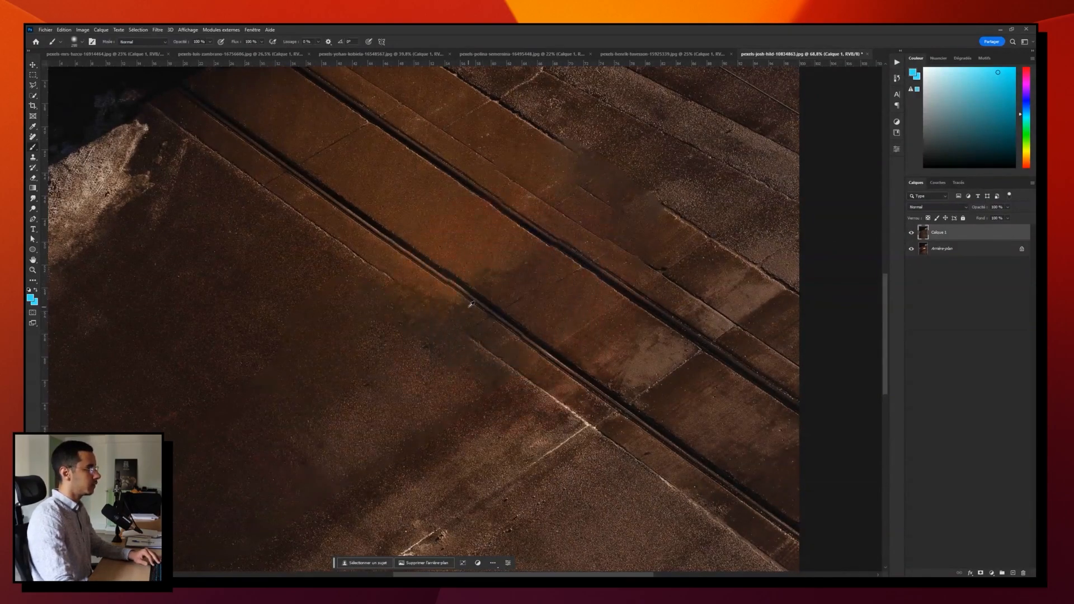
key("j")
right_click(468, 289, "alt")
left_click_drag(453, 281, 566, 366)
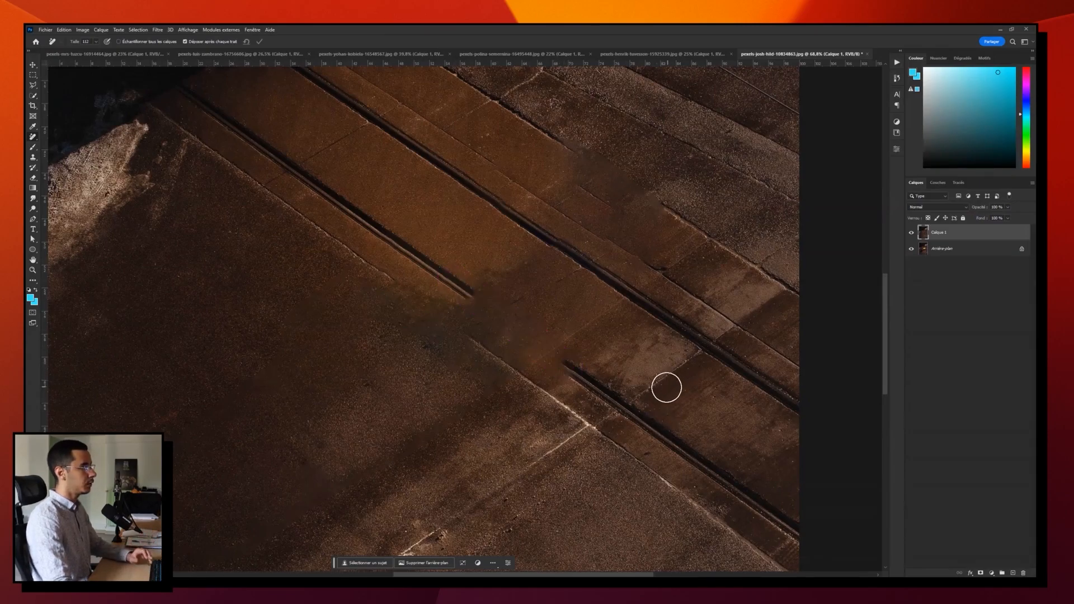
Step: Paint along the rail grooves crossing the street with the Remove tool to erase them from the road
scroll(649, 383, "down", 3)
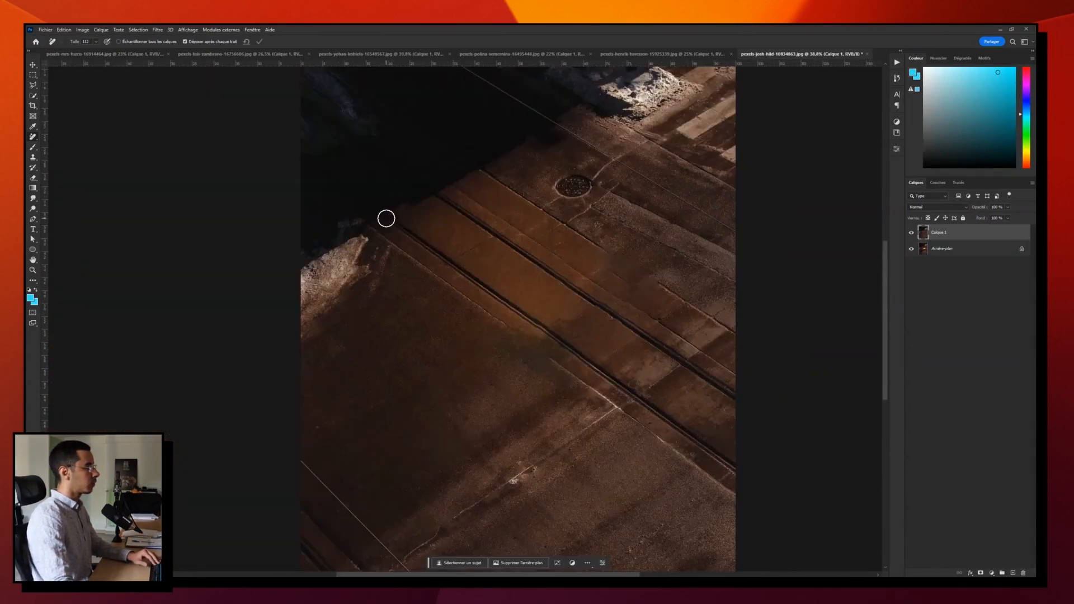
mouse_move(390, 222)
left_mouse_down()
mouse_move(428, 253)
mouse_move(436, 230)
mouse_move(460, 232)
mouse_move(422, 215)
mouse_move(665, 382)
mouse_move(751, 461)
mouse_move(695, 399)
left_mouse_up()
scroll(626, 432, "down", 6)
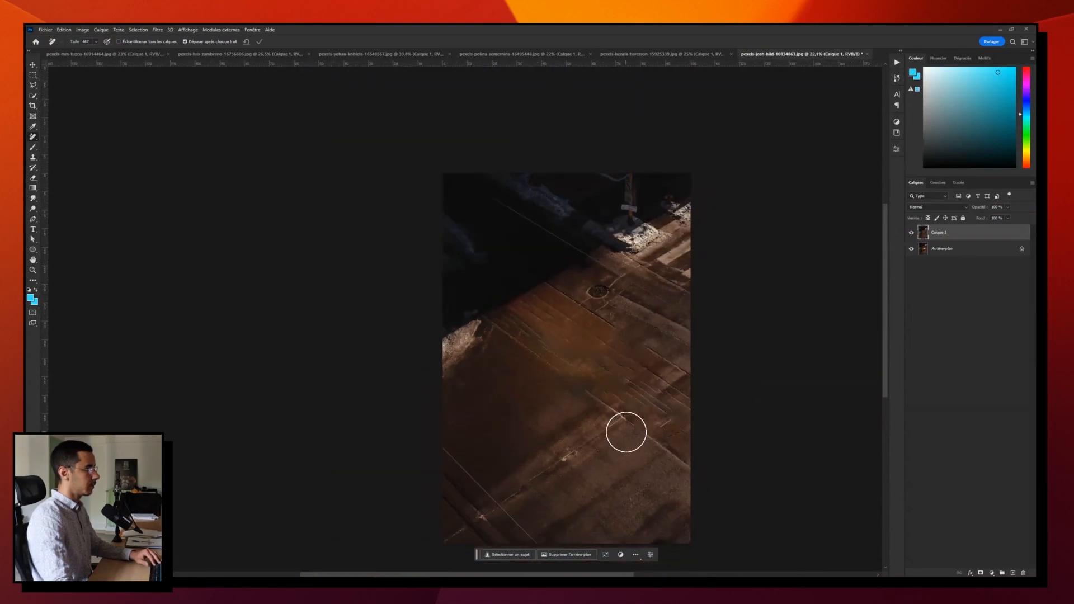
Step: Examine the retouched road surface where the rails were, both close up and as a whole, and switch to the Move tool
scroll(626, 432, "up", 6)
scroll(626, 432, "down", 5)
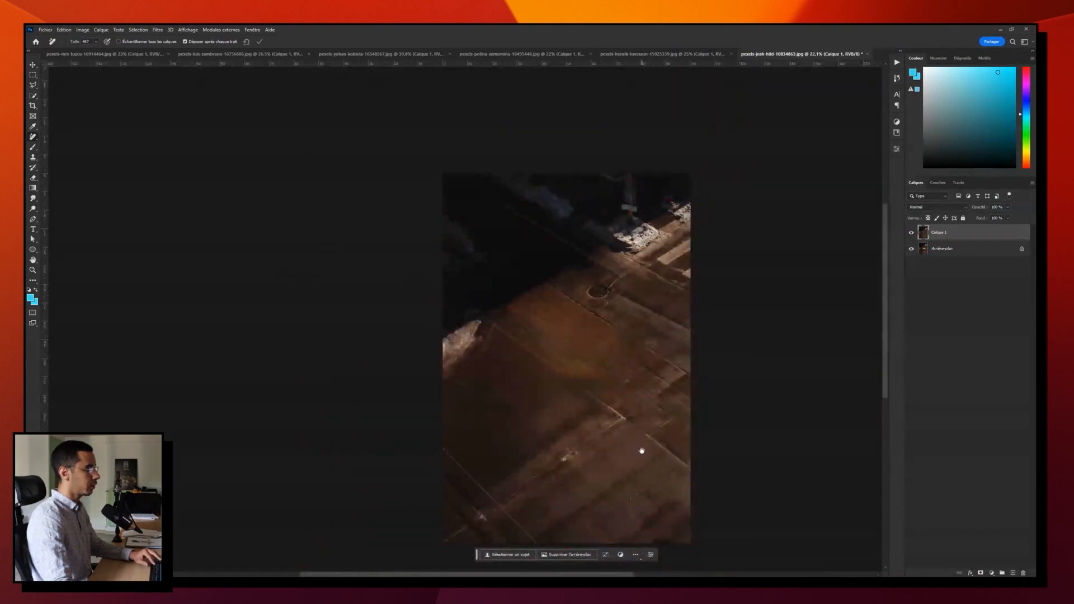
scroll(554, 391, "up", 4)
left_click_drag(547, 273, 547, 273)
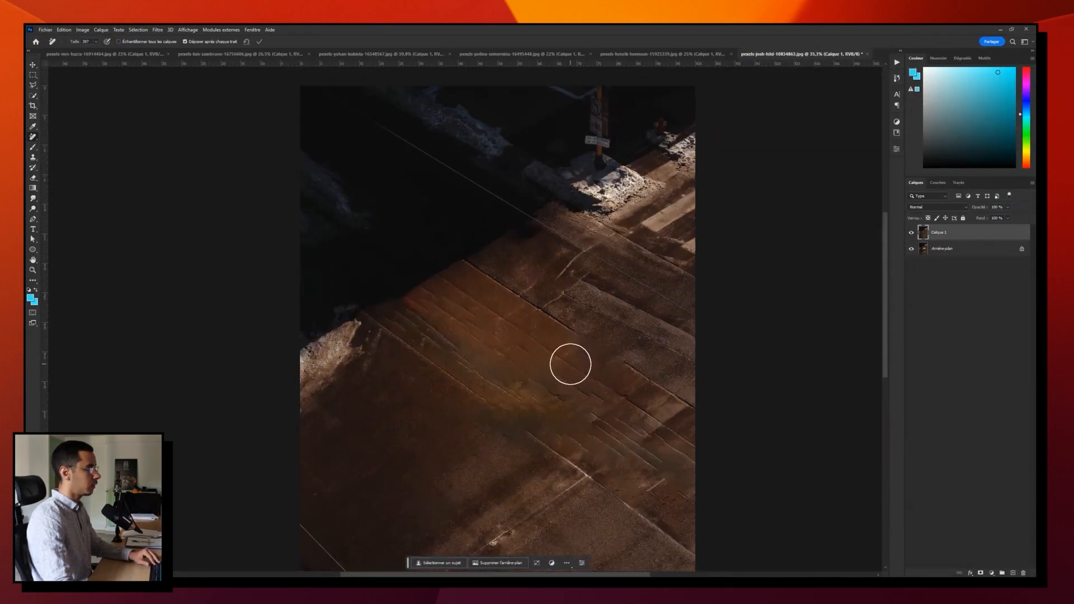
scroll(568, 362, "down", 2)
left_click_drag(545, 353, 525, 324)
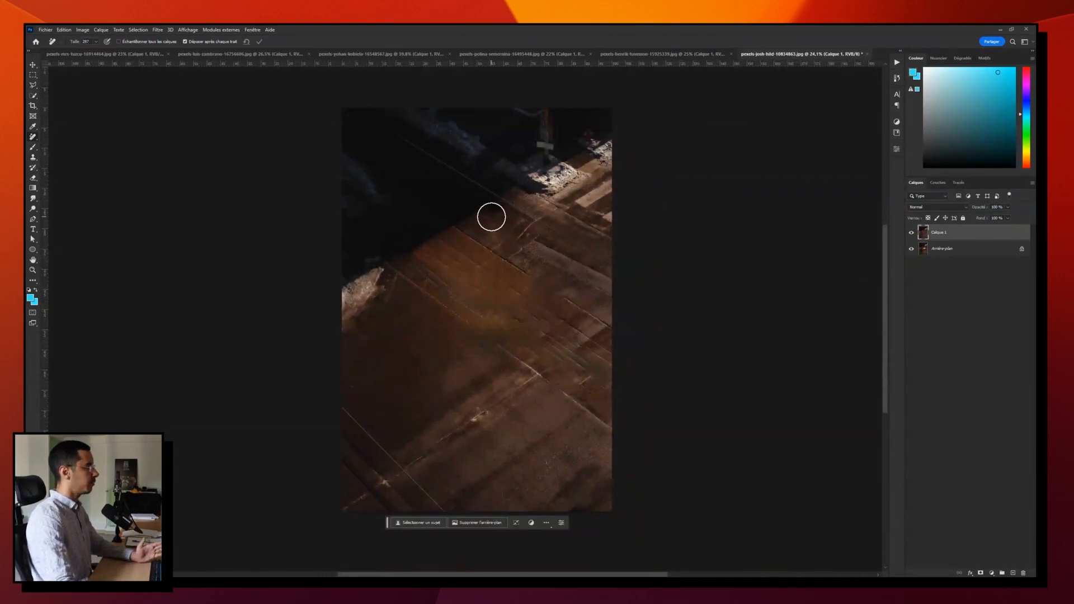
key("v")
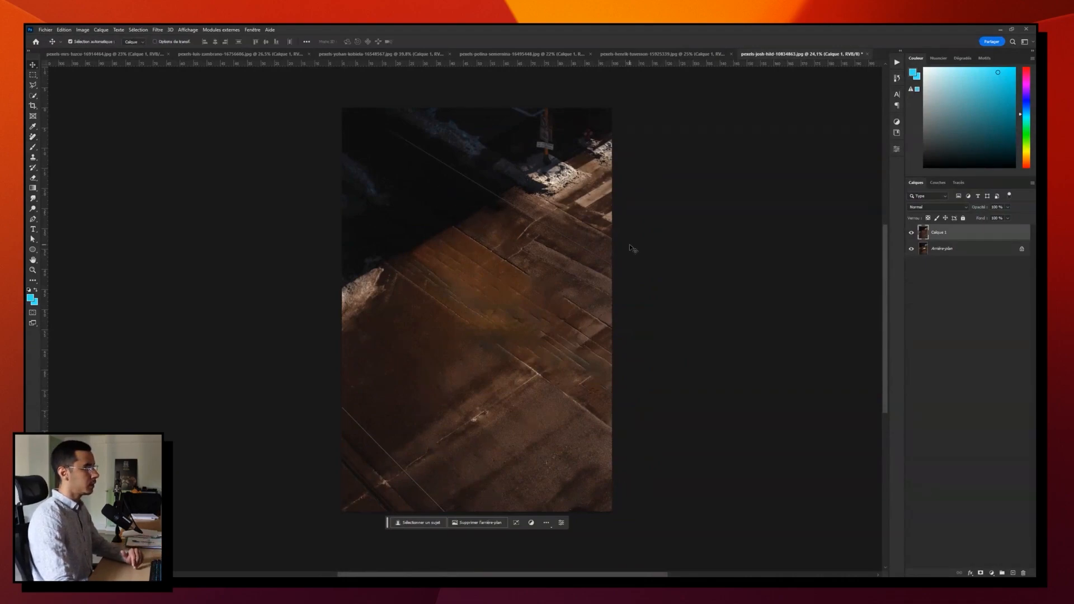